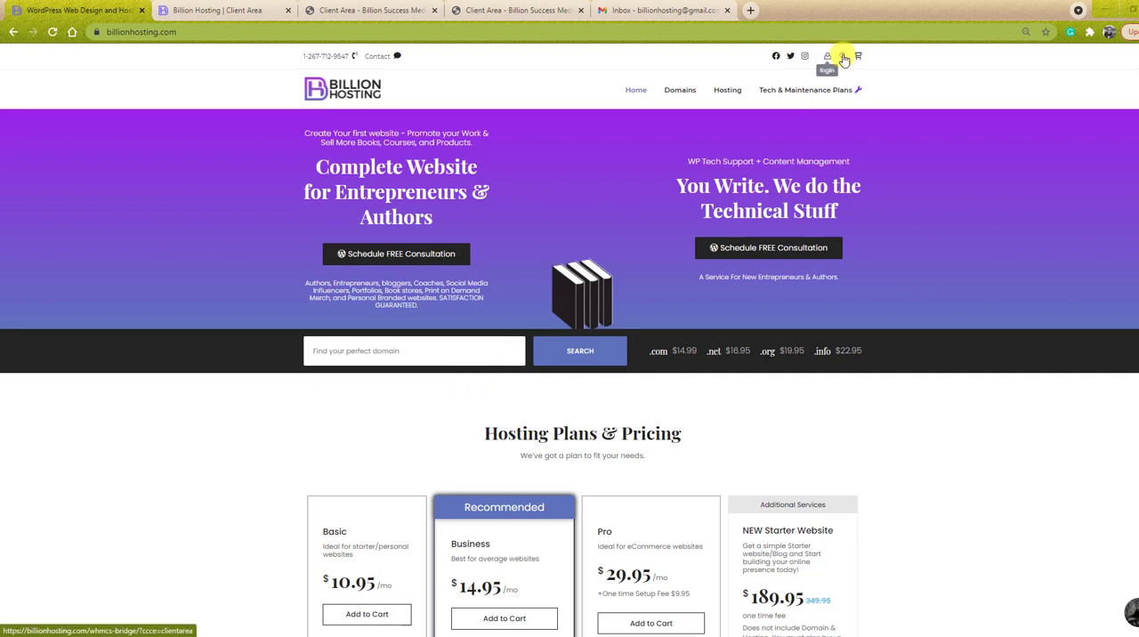
- Open the clover2k.com WordPress Business hosting details in the billing client area and close the extra Client Area page
{"action": "left_click", "coordinate": [840, 58]}
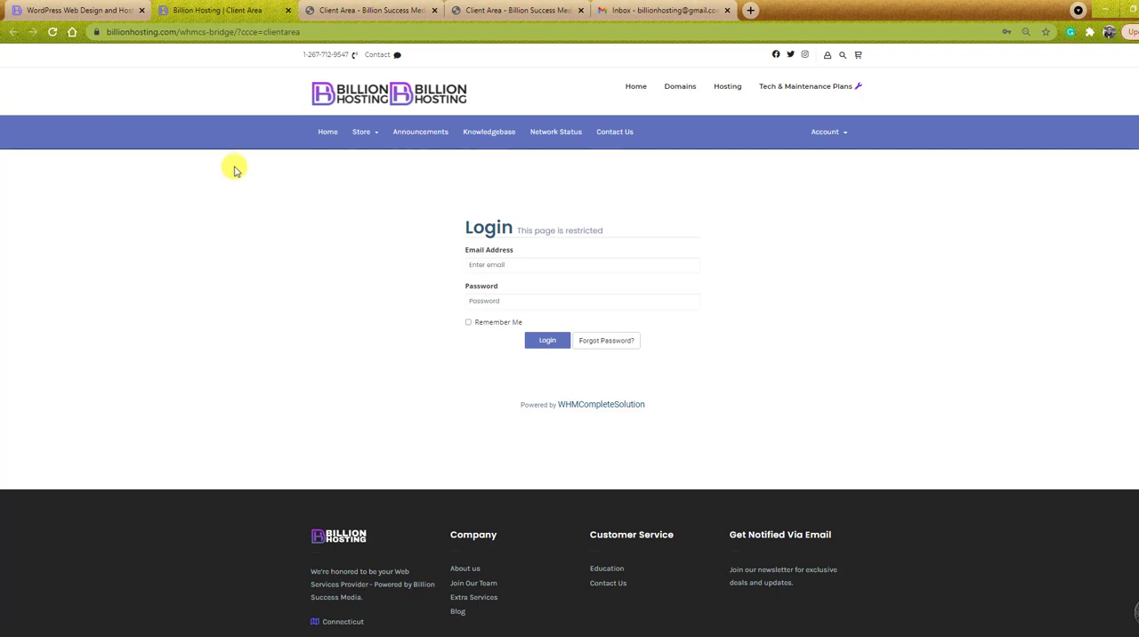
{"action": "left_click", "coordinate": [367, 11]}
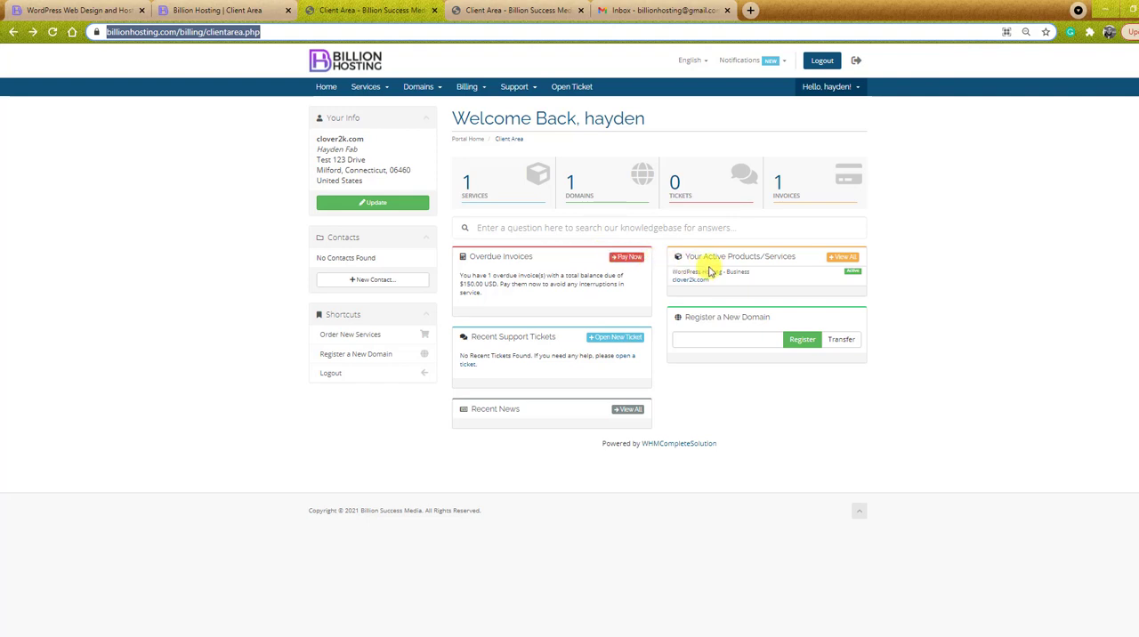
{"action": "left_click", "coordinate": [761, 278]}
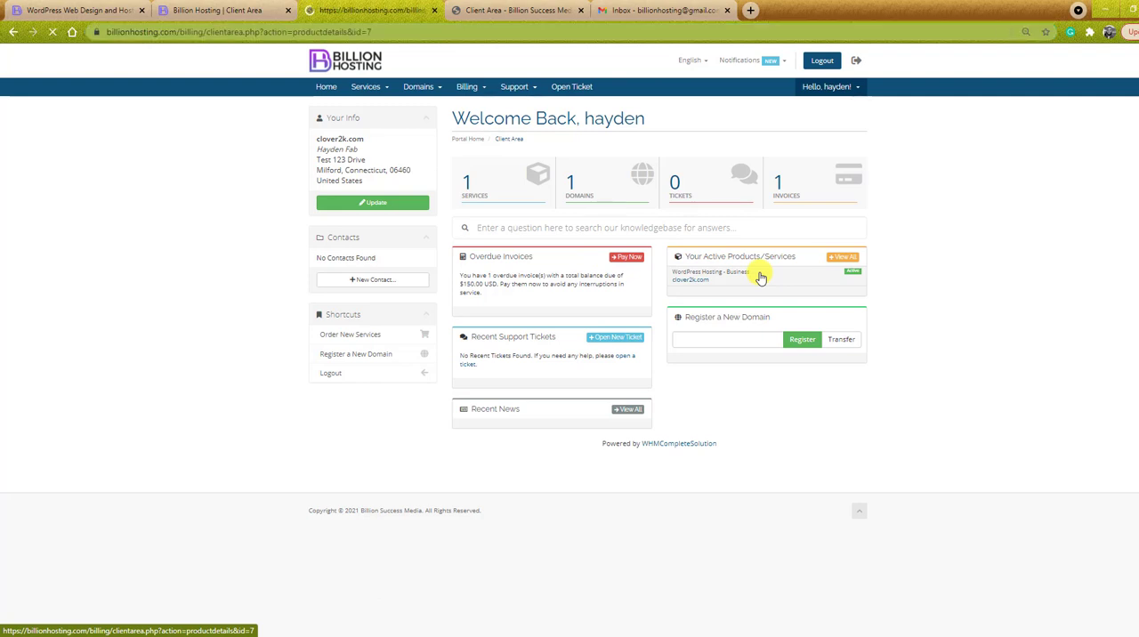
{"action": "left_click", "coordinate": [435, 11]}
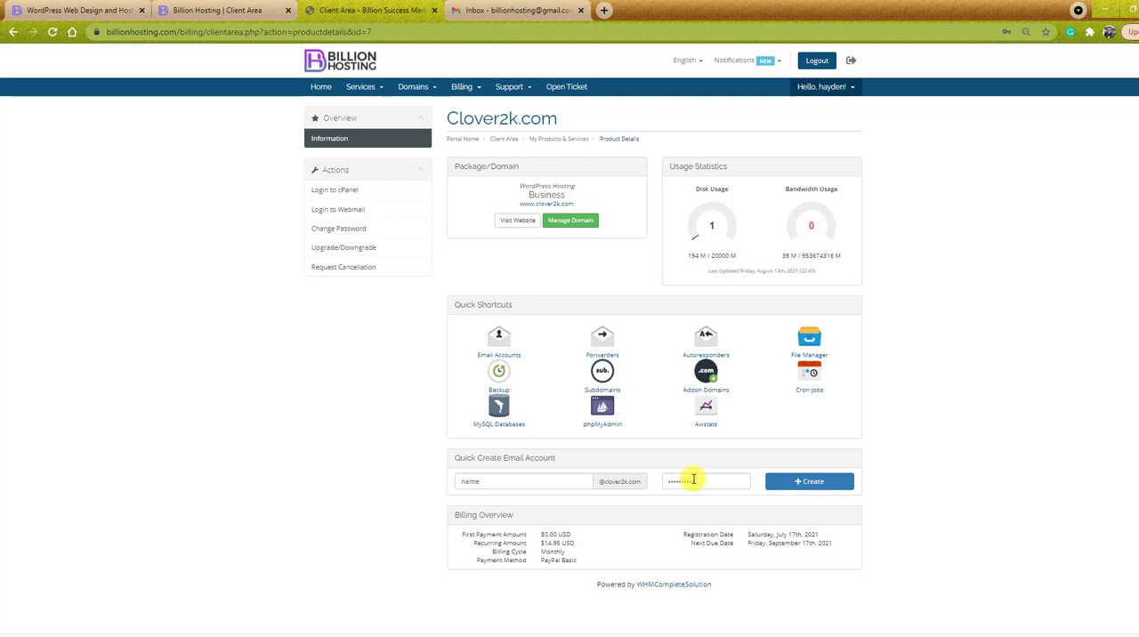
- Create the clover2k.com email account from the filled-in quick form and find it in the hosting's email accounts list
{"action": "left_click", "coordinate": [808, 485]}
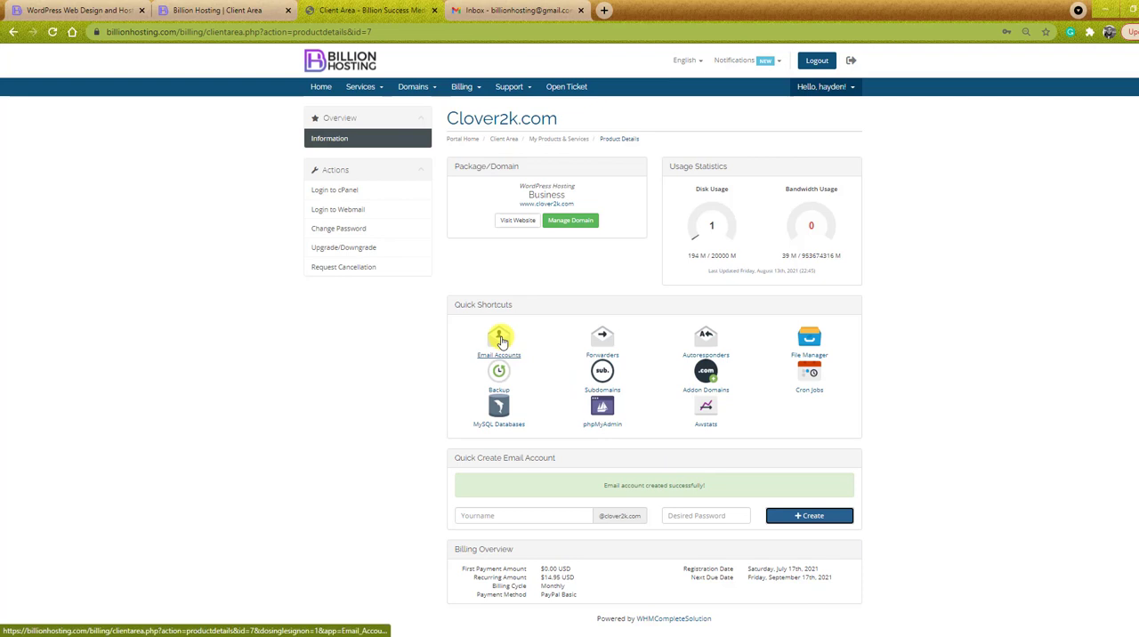
{"action": "left_click", "coordinate": [500, 340]}
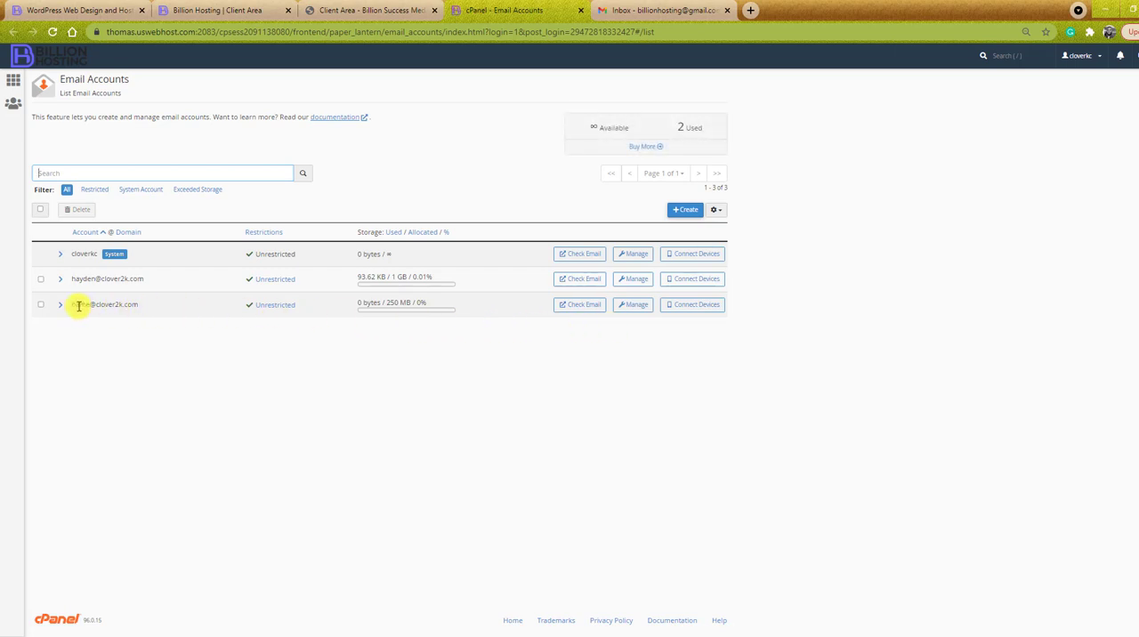
{"action": "left_click_drag", "start_coordinate": [72, 304], "coordinate": [131, 304]}
{"action": "left_click", "coordinate": [144, 304]}
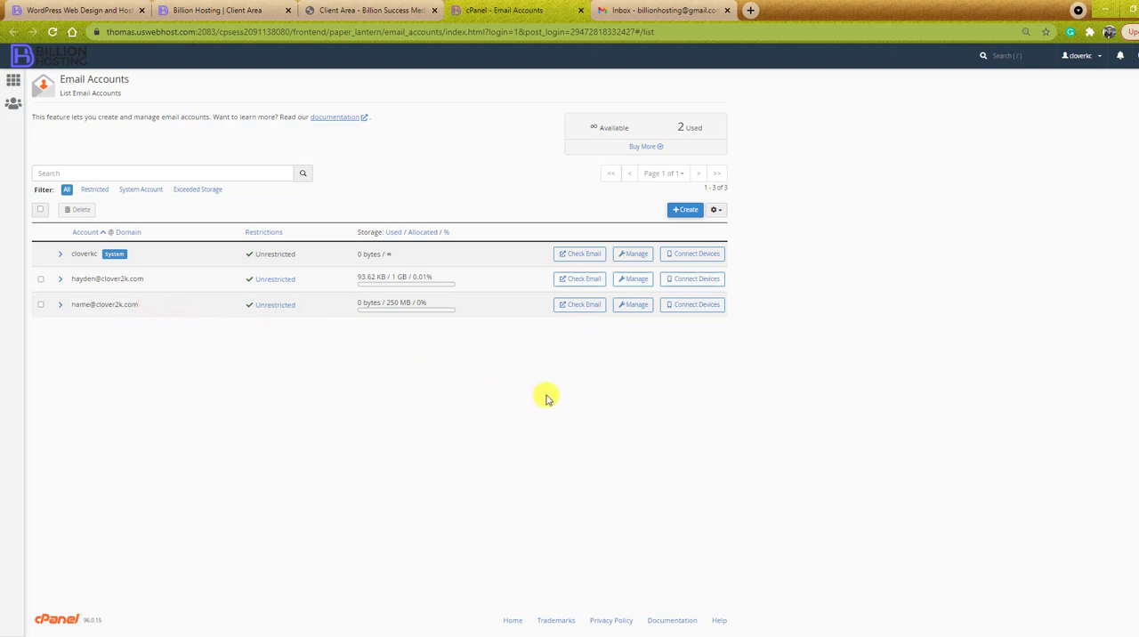
- Open the device connection settings of the newly created mailbox to show its mail client manual settings
{"action": "left_click", "coordinate": [703, 310]}
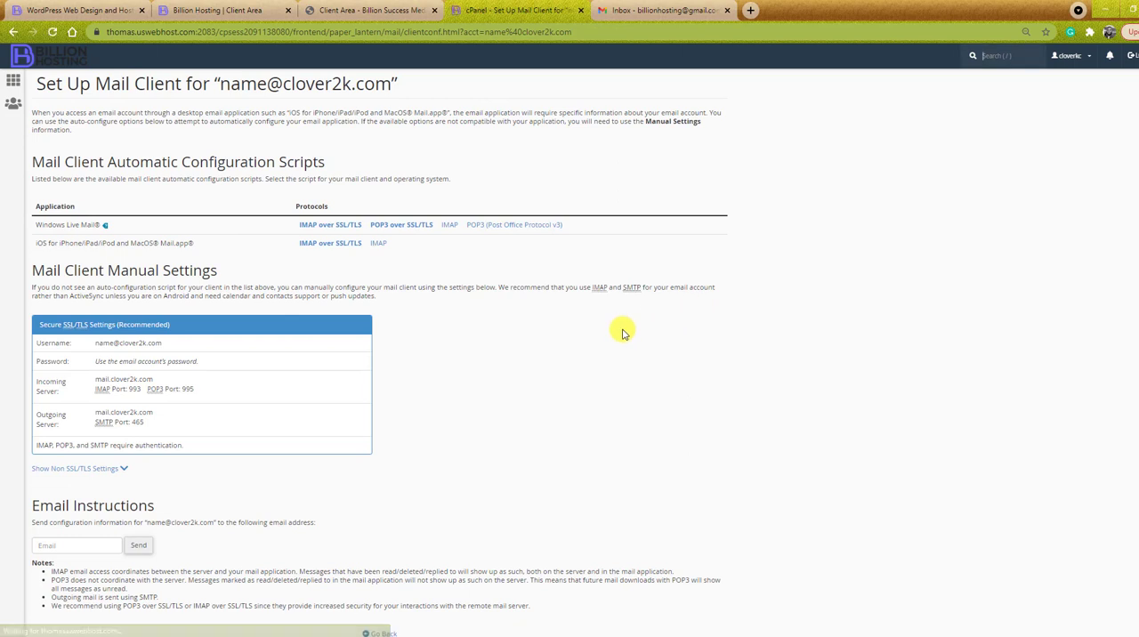
{"action": "scroll", "coordinate": [623, 334], "scroll_direction": "down", "scroll_amount": 1}
{"action": "scroll", "coordinate": [623, 333], "scroll_direction": "down", "scroll_amount": 1}
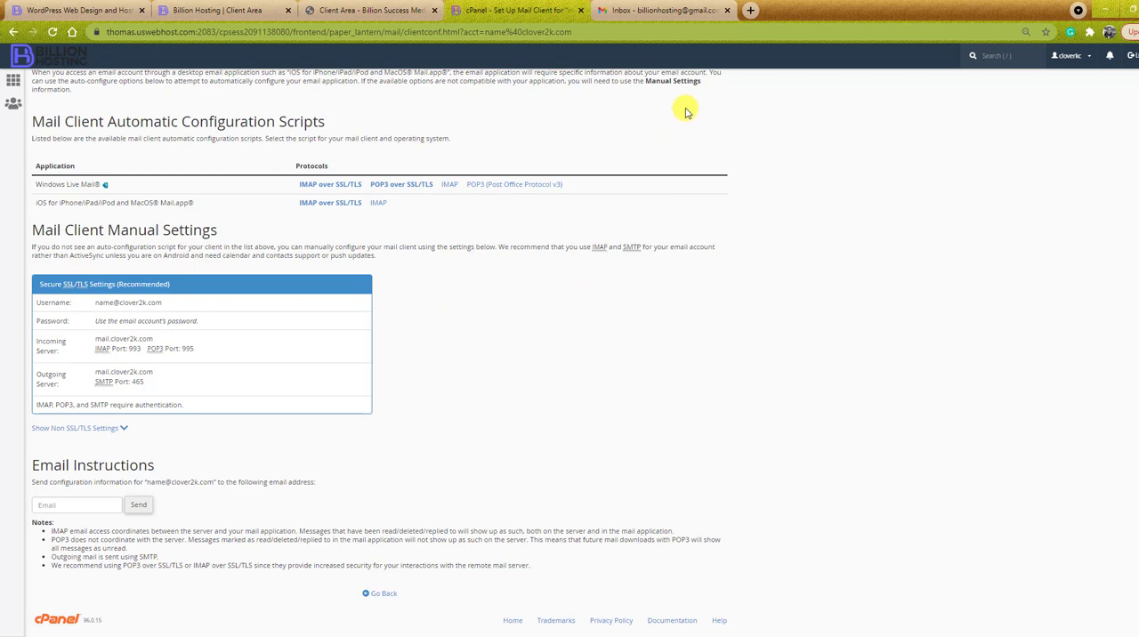
- Switch to Gmail and start adding a mail account for checking mail from other accounts in the Accounts and Import settings
{"action": "left_click", "coordinate": [669, 13]}
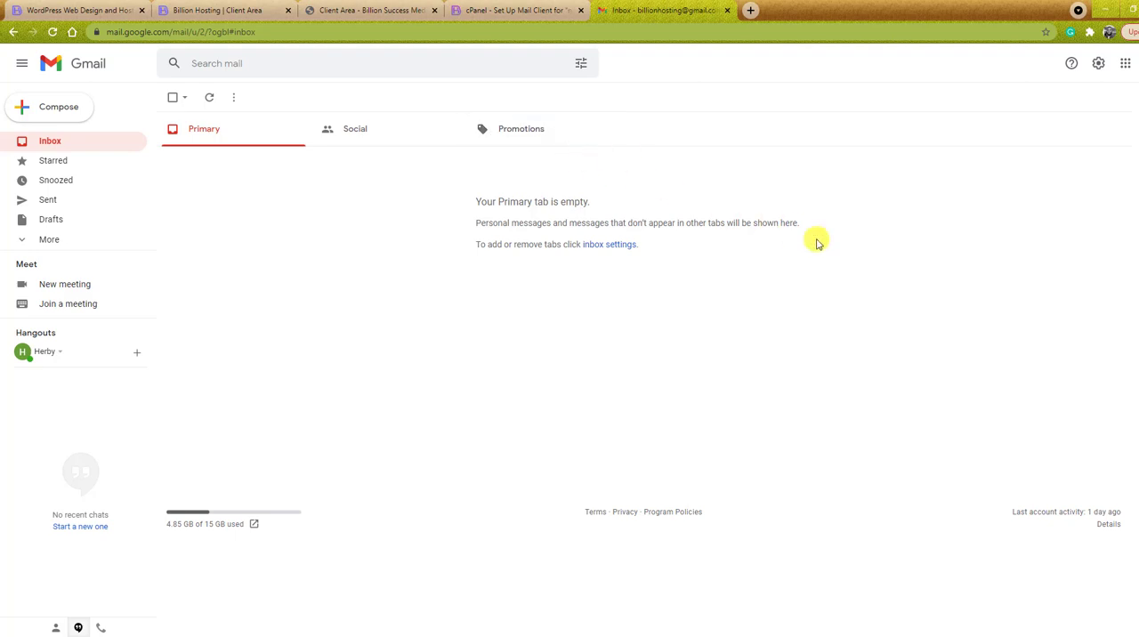
{"action": "left_click", "coordinate": [1100, 64]}
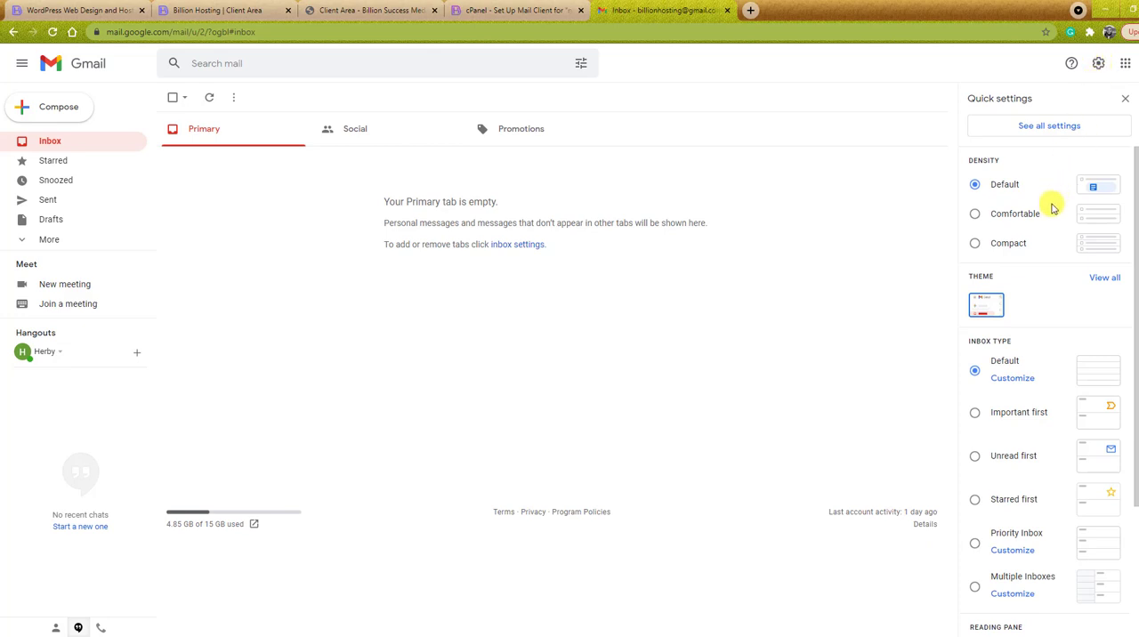
{"action": "left_click", "coordinate": [1037, 129]}
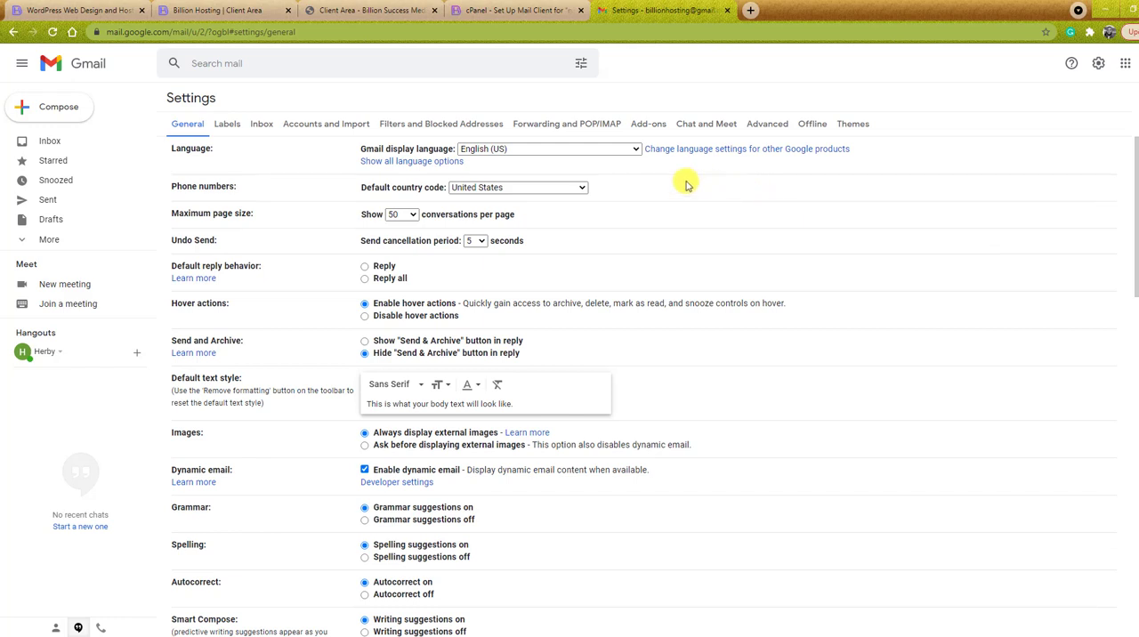
{"action": "left_click", "coordinate": [321, 129]}
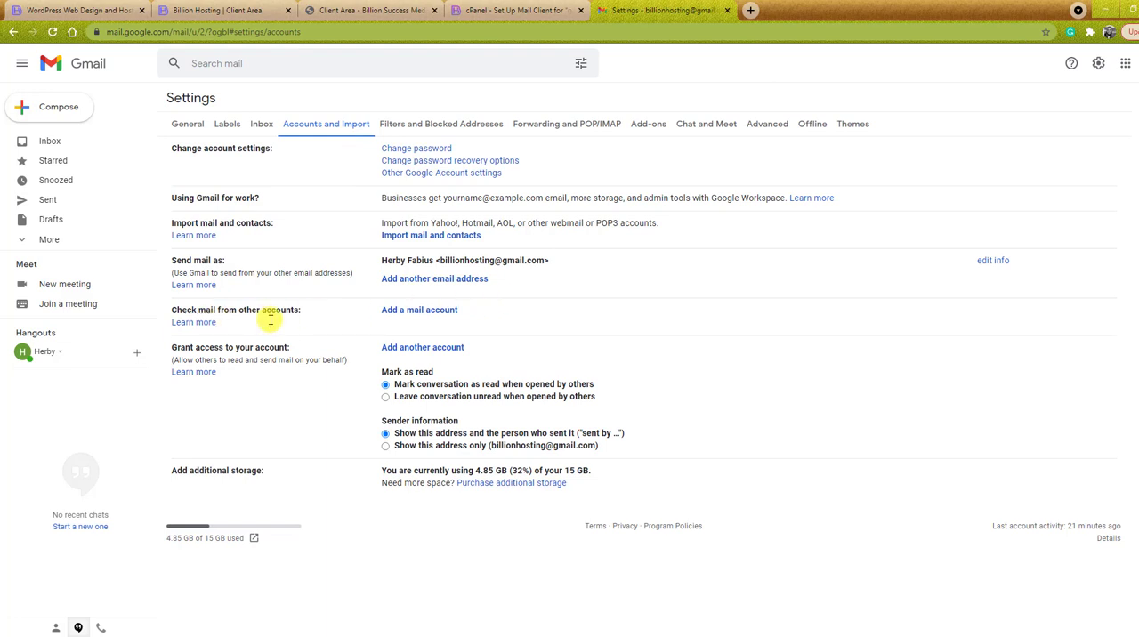
{"action": "left_click", "coordinate": [423, 312]}
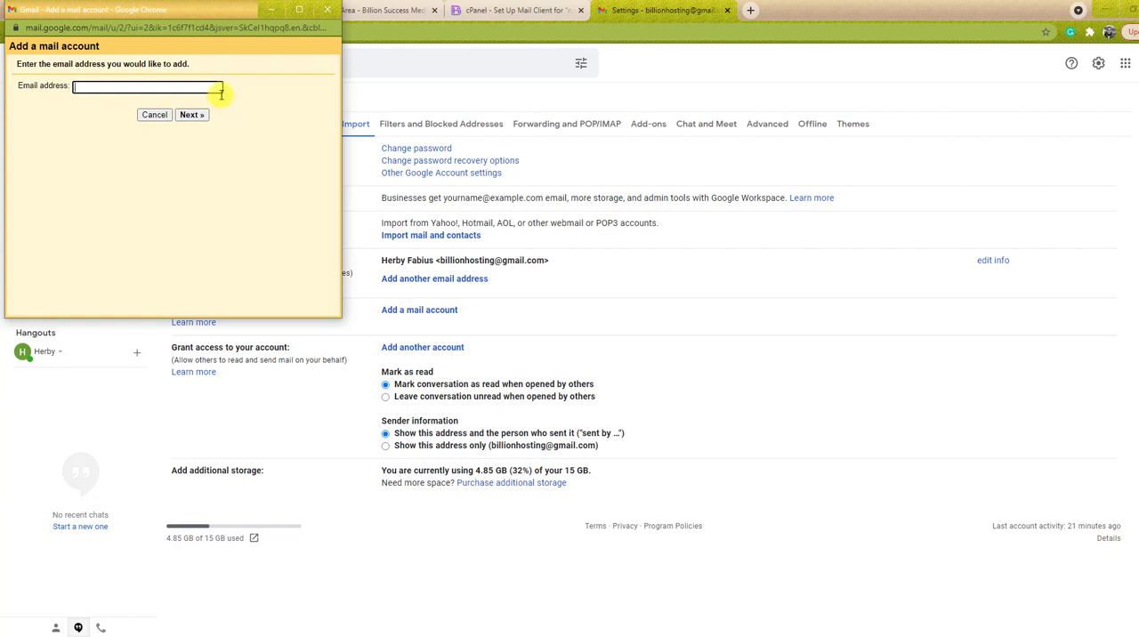
{"action": "left_click_drag", "start_coordinate": [145, 12], "coordinate": [253, 65]}
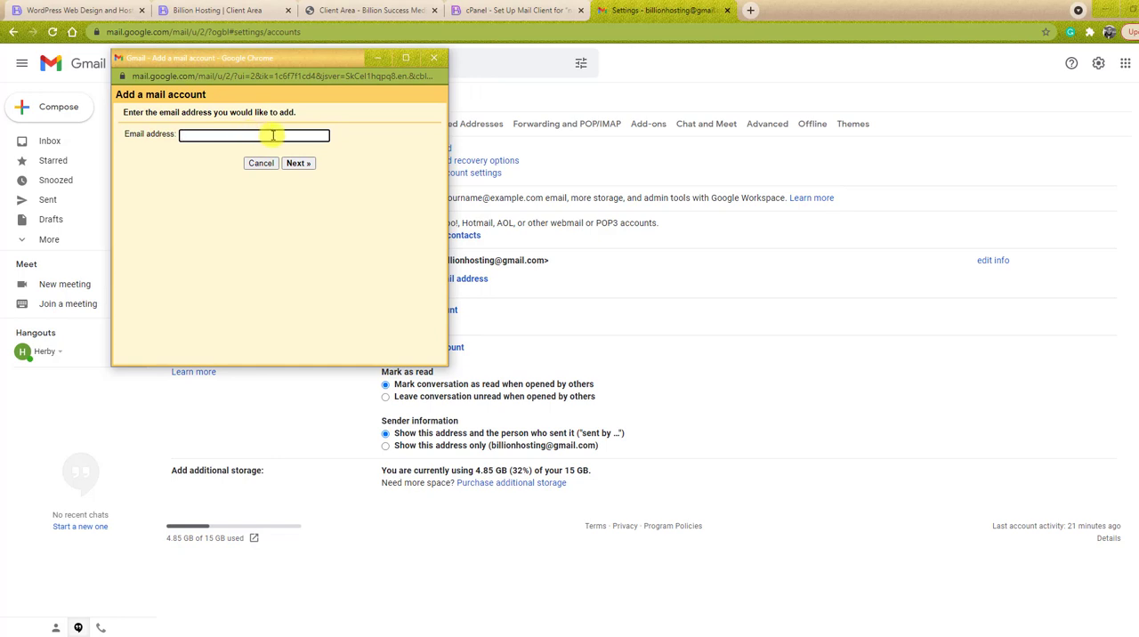
- Return to the cPanel mail client settings and copy the new mailbox's username
{"action": "left_click", "coordinate": [383, 11]}
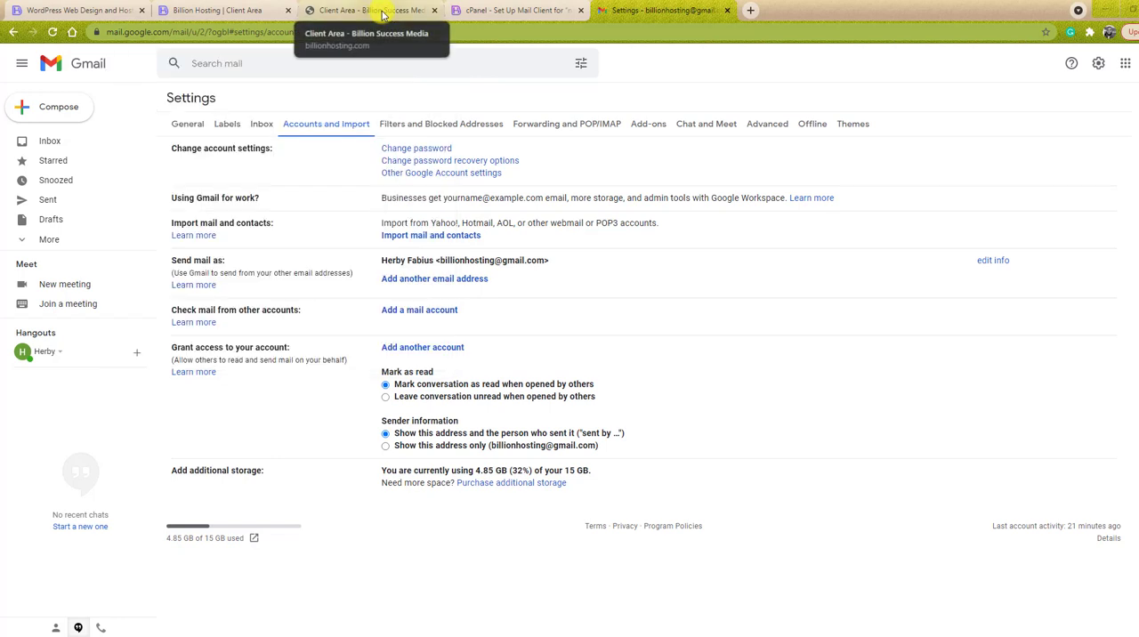
{"action": "left_click", "coordinate": [469, 13]}
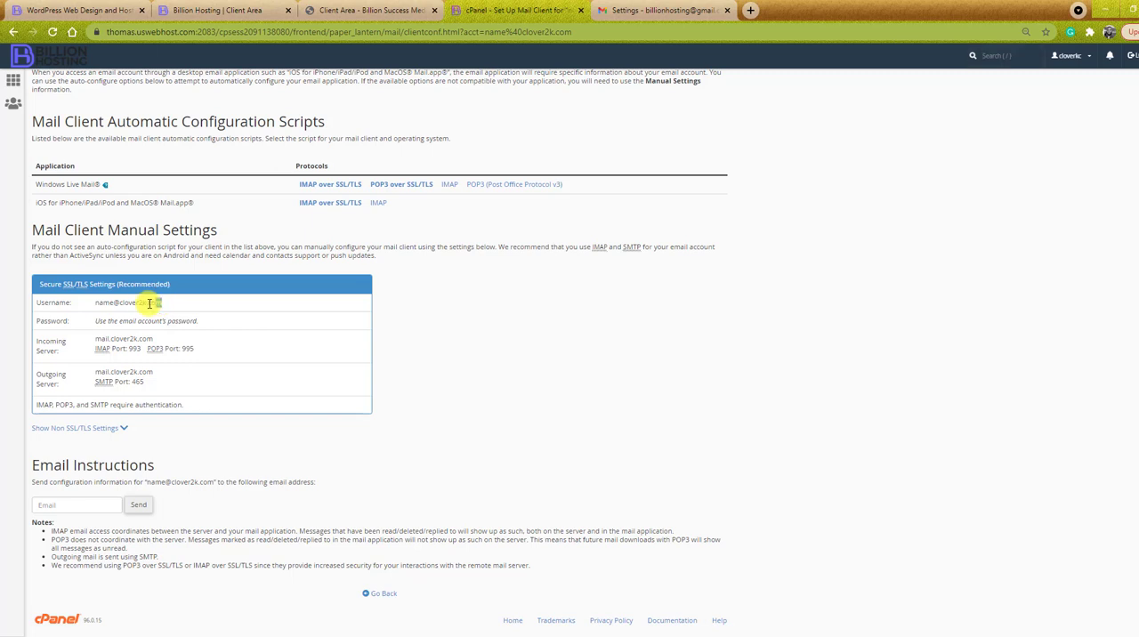
{"action": "left_click_drag", "start_coordinate": [162, 303], "coordinate": [96, 303]}
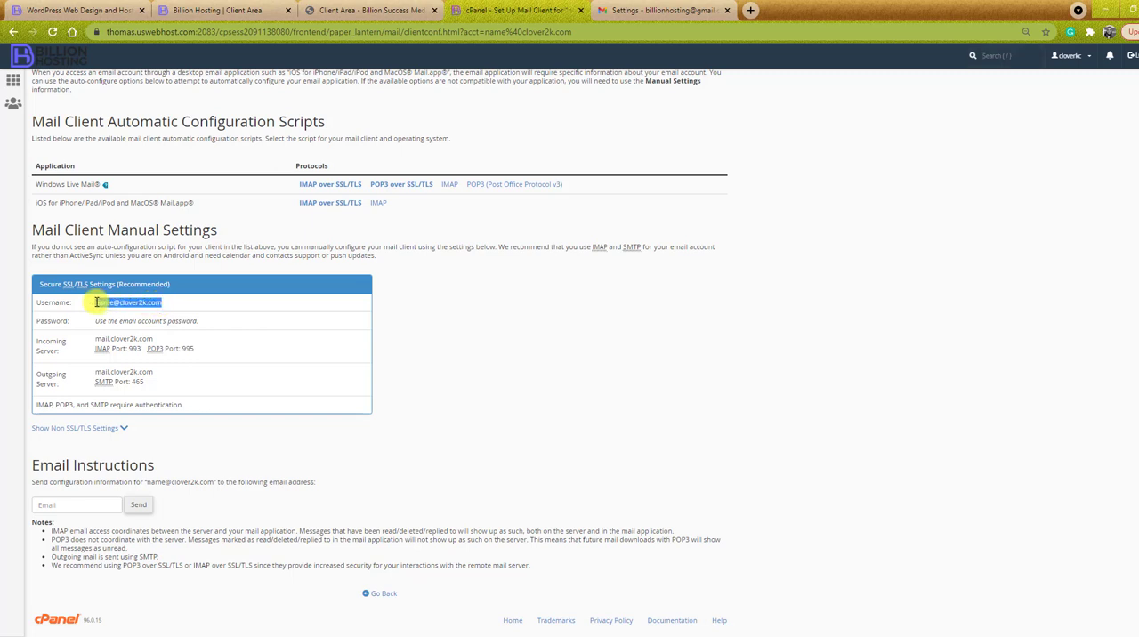
{"action": "right_click", "coordinate": [121, 304]}
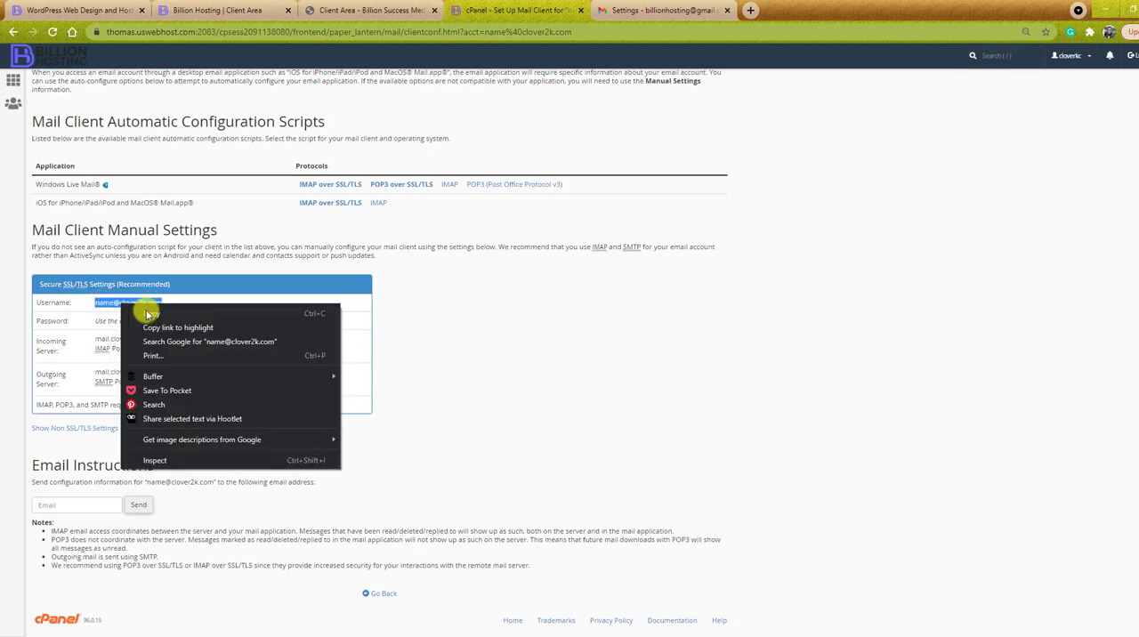
{"action": "left_click", "coordinate": [154, 307]}
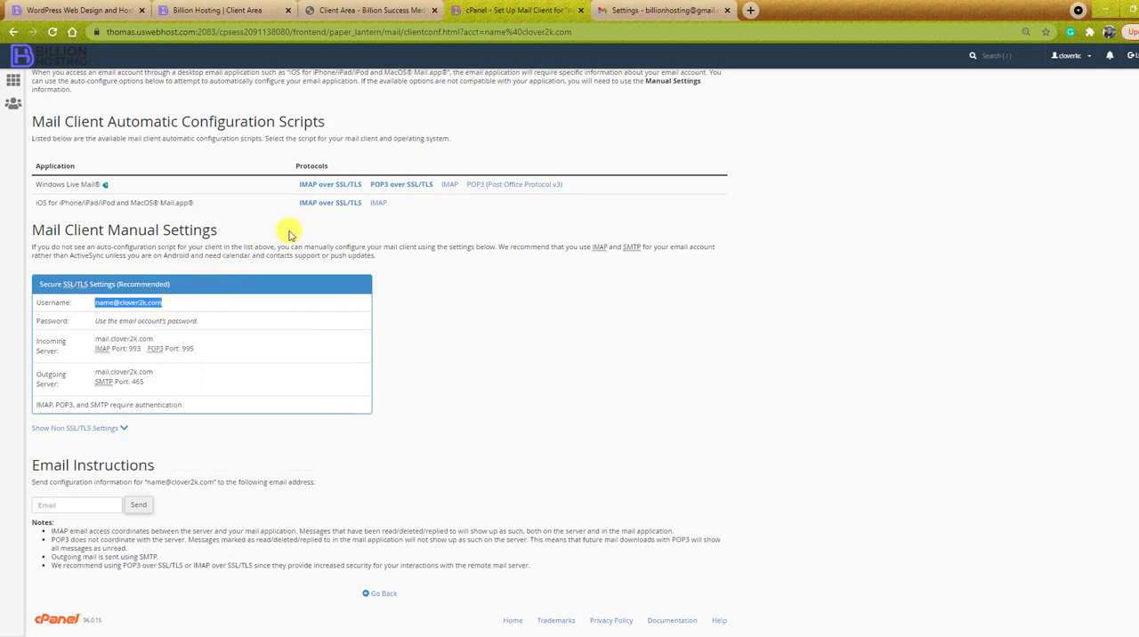
- Enter the copied email address in Gmail's Add a mail account window and continue with importing emails through POP3
{"action": "left_click", "coordinate": [639, 10]}
{"action": "left_click", "coordinate": [527, 12]}
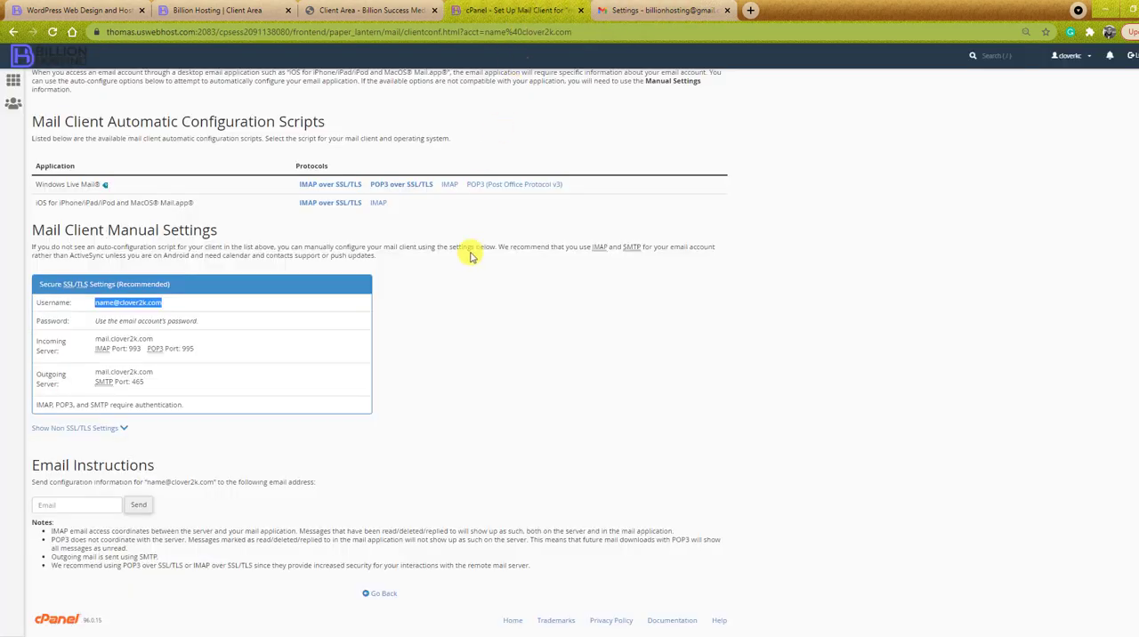
{"action": "left_click", "coordinate": [379, 635]}
{"action": "left_click", "coordinate": [517, 606]}
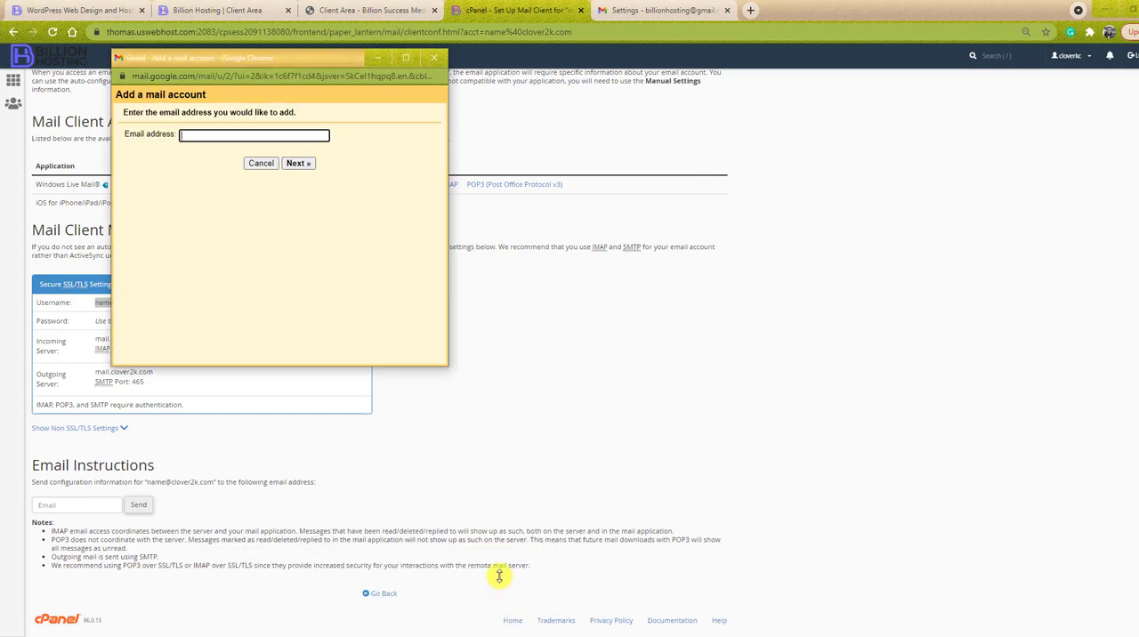
{"action": "right_click", "coordinate": [209, 135]}
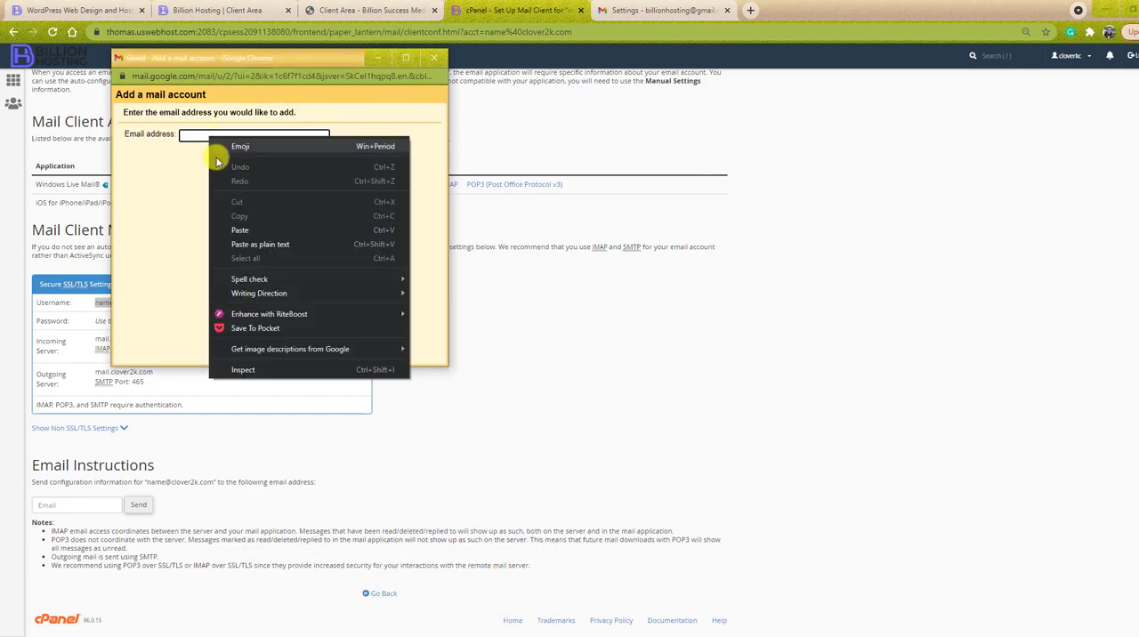
{"action": "left_click", "coordinate": [238, 229]}
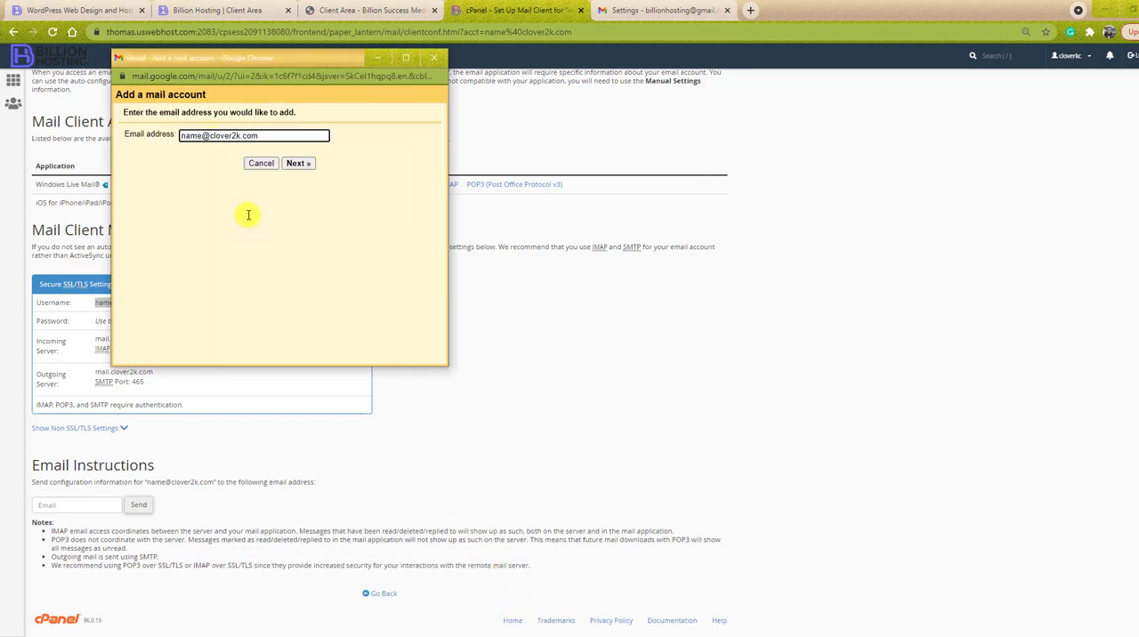
{"action": "left_click", "coordinate": [297, 165]}
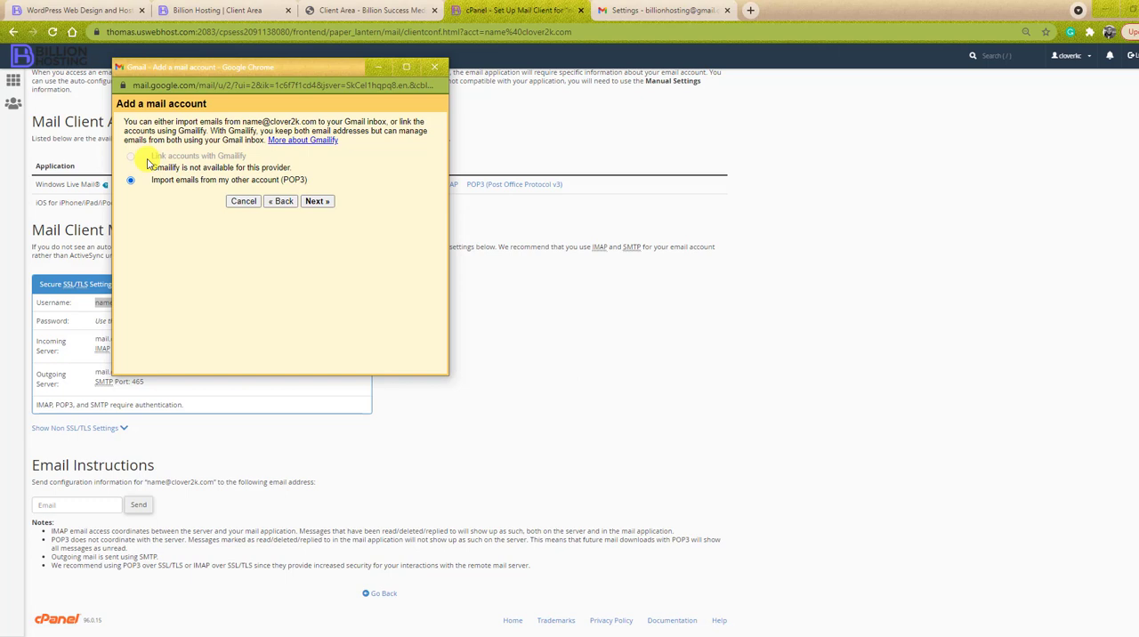
{"action": "left_click", "coordinate": [318, 202]}
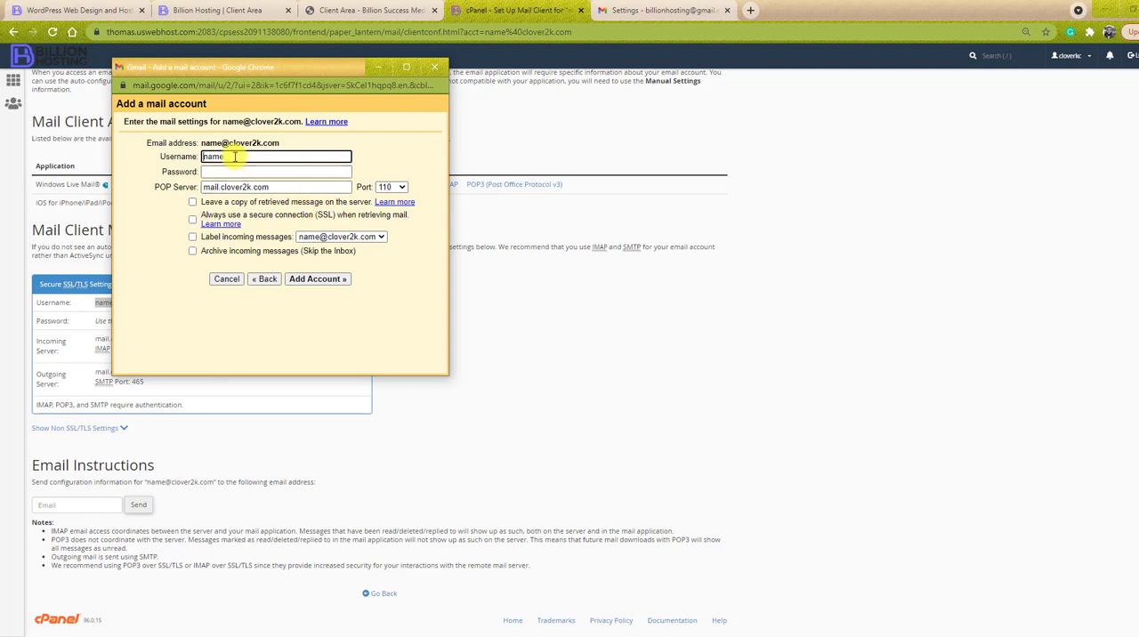
- Replace the username with the mailbox's full email address and enter the mailbox password in the Gmail mail settings
{"action": "left_click_drag", "start_coordinate": [242, 69], "coordinate": [549, 113]}
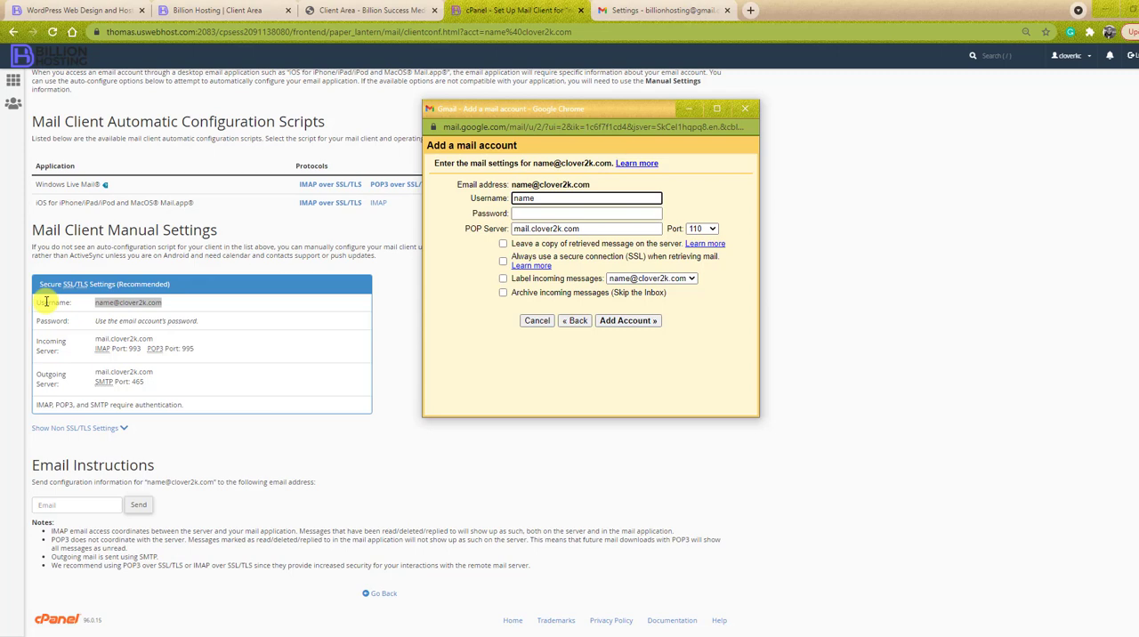
{"action": "double_click", "coordinate": [550, 197]}
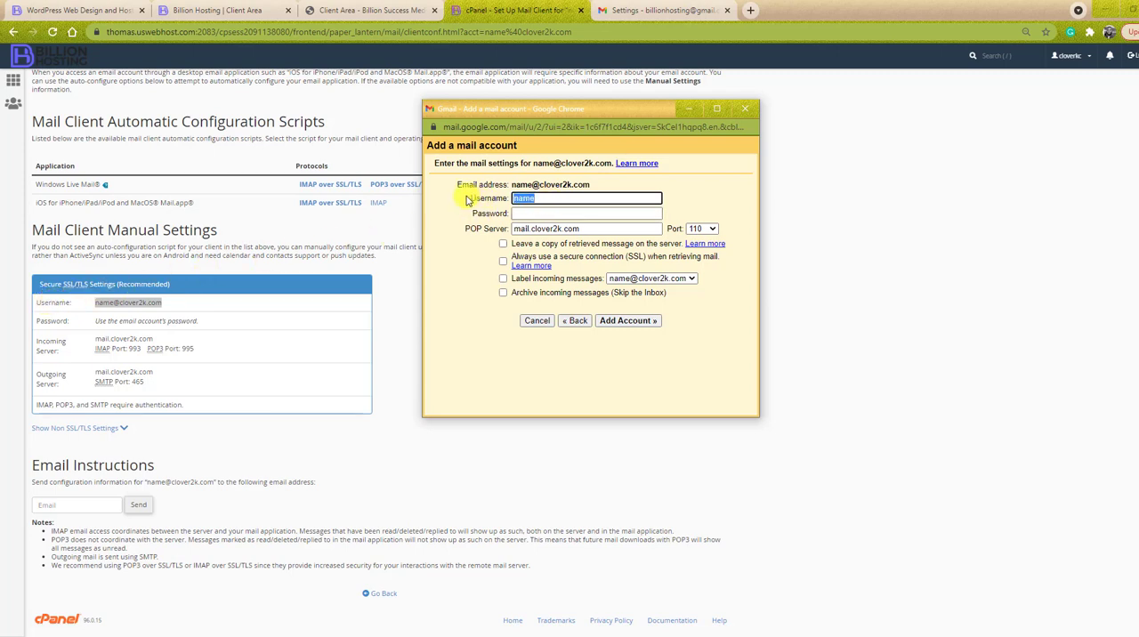
{"action": "key", "text": "ctrl+v"}
{"action": "left_click", "coordinate": [552, 211]}
{"action": "left_click", "coordinate": [718, 188]}
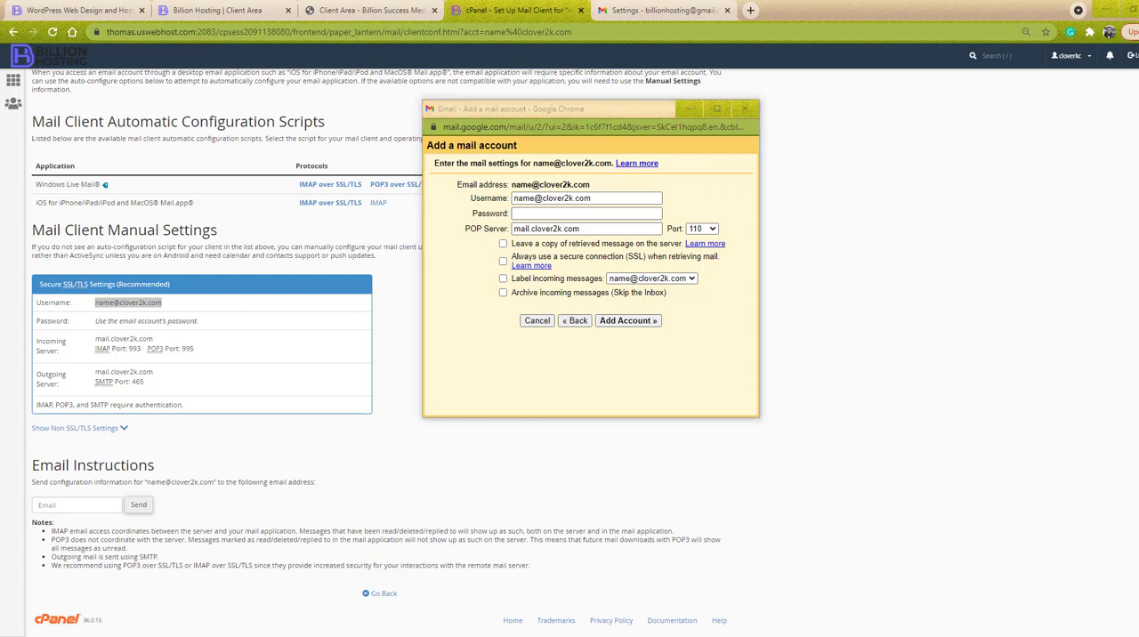
{"action": "left_click", "coordinate": [563, 215]}
{"action": "key", "text": "ctrl+v"}
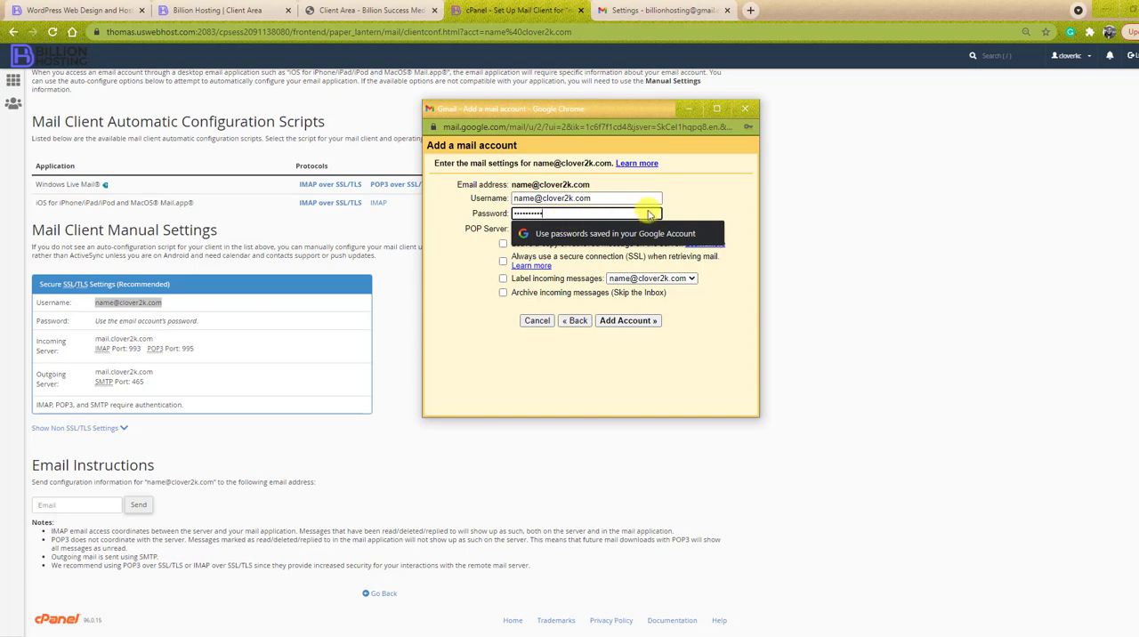
{"action": "left_click", "coordinate": [733, 205]}
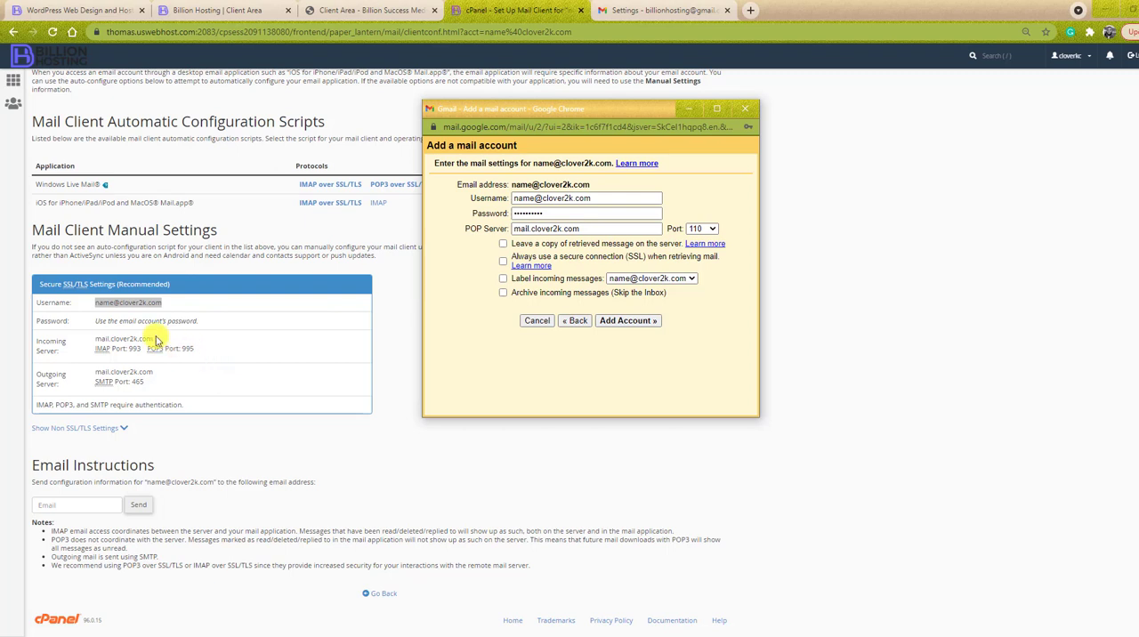
- Copy the incoming server mail.clover2k.com from the cPanel mail settings and select the POP server entry in Gmail's mail account window
{"action": "left_click_drag", "start_coordinate": [156, 338], "coordinate": [100, 336]}
{"action": "right_click", "coordinate": [108, 336]}
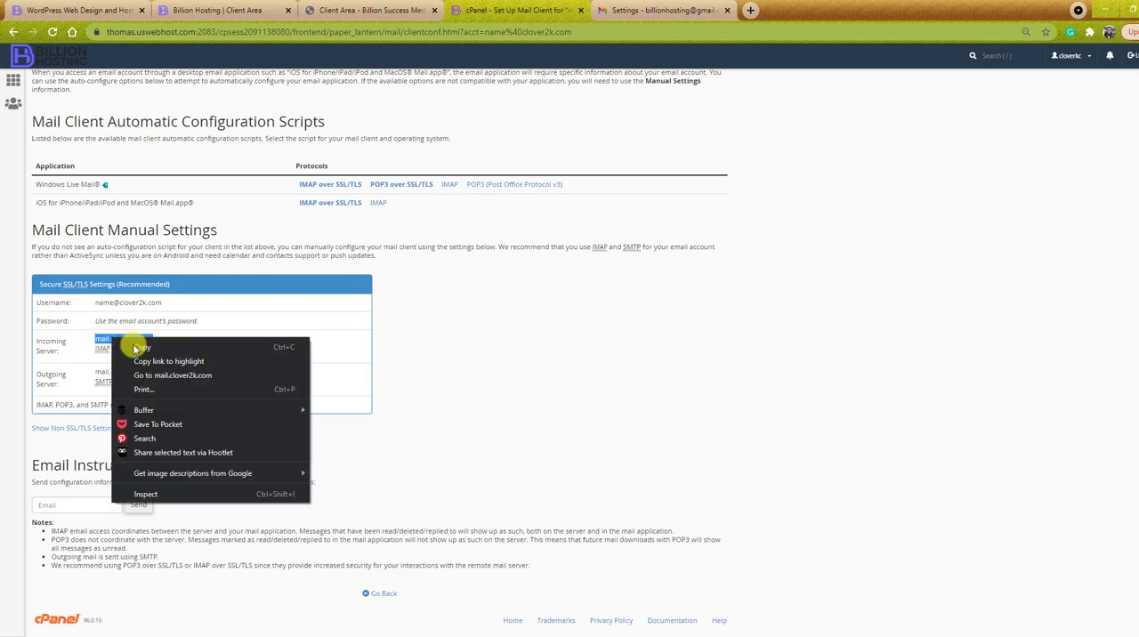
{"action": "left_click", "coordinate": [143, 345]}
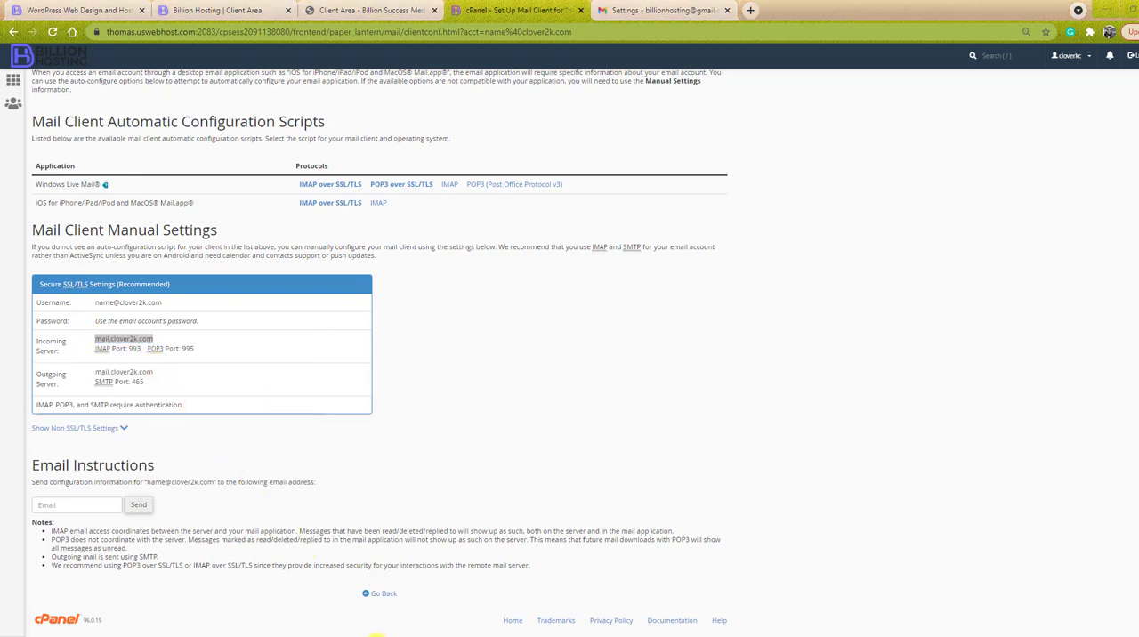
{"action": "mouse_move", "coordinate": [445, 627]}
{"action": "left_click", "coordinate": [516, 598]}
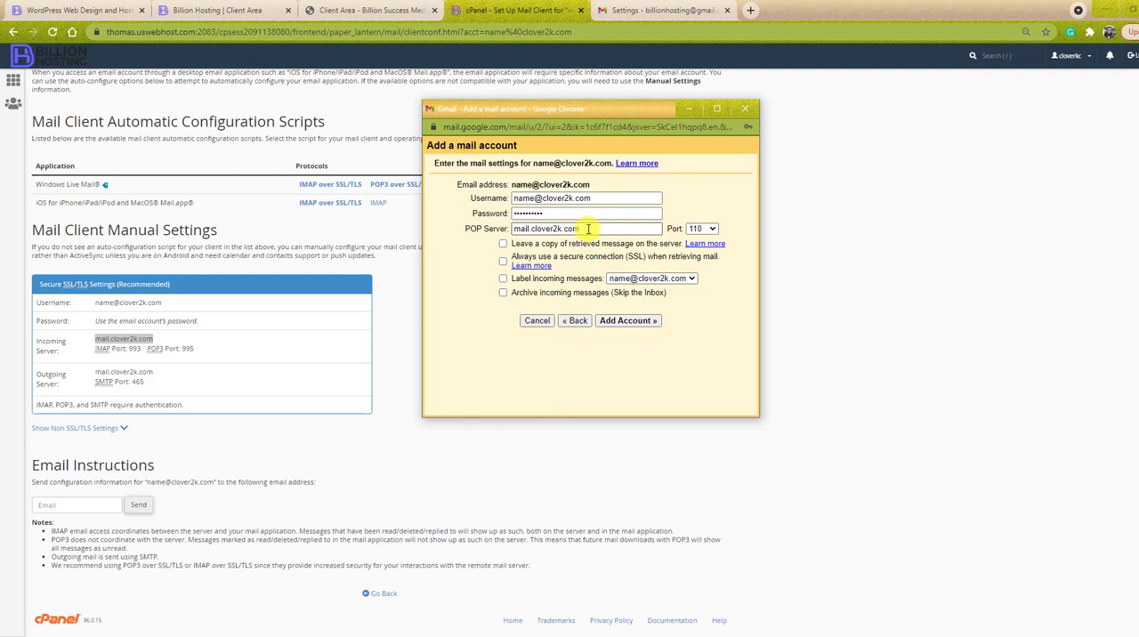
{"action": "left_click_drag", "start_coordinate": [583, 229], "coordinate": [507, 230]}
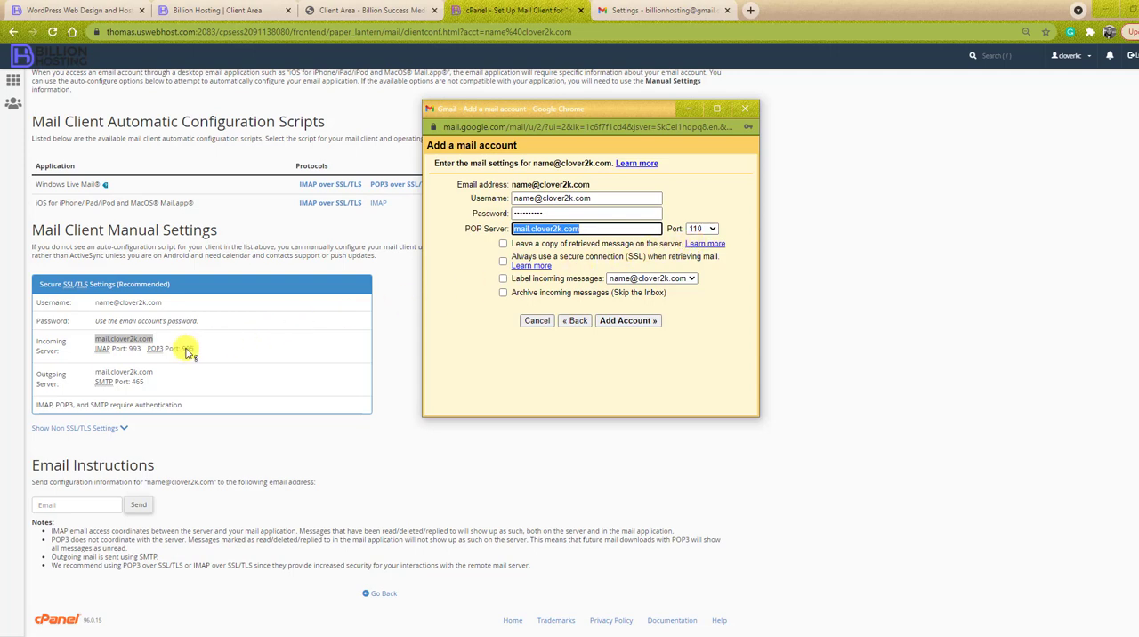
- Set the POP port to 995, enable SSL retrieval and incoming message labelling, and add the account without saving its password in the browser
{"action": "left_click", "coordinate": [712, 229]}
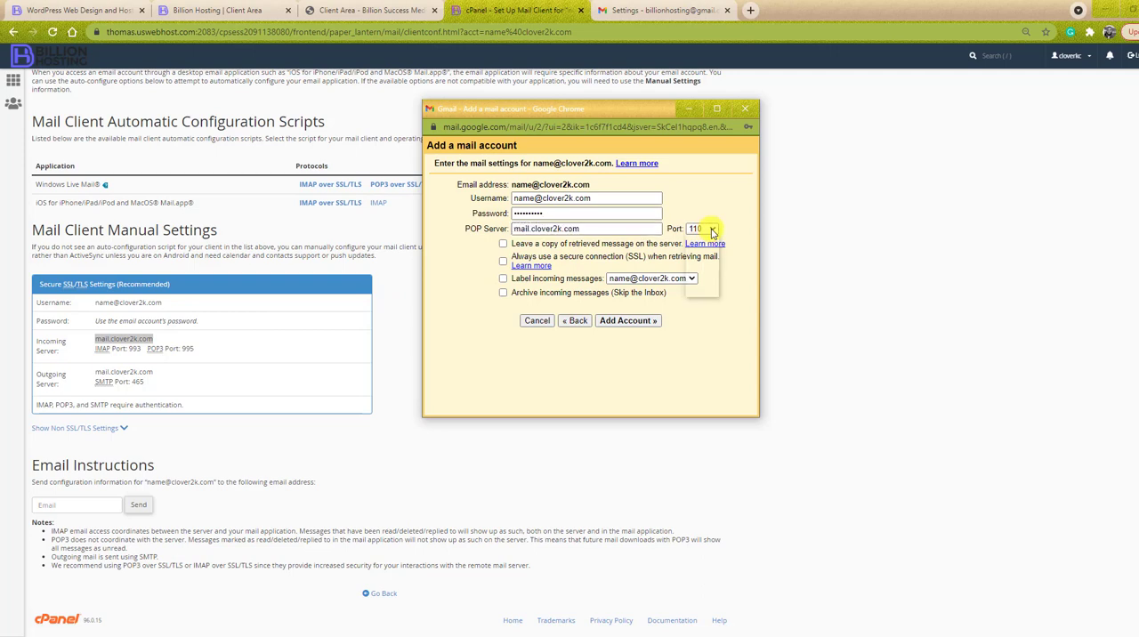
{"action": "left_click", "coordinate": [707, 268]}
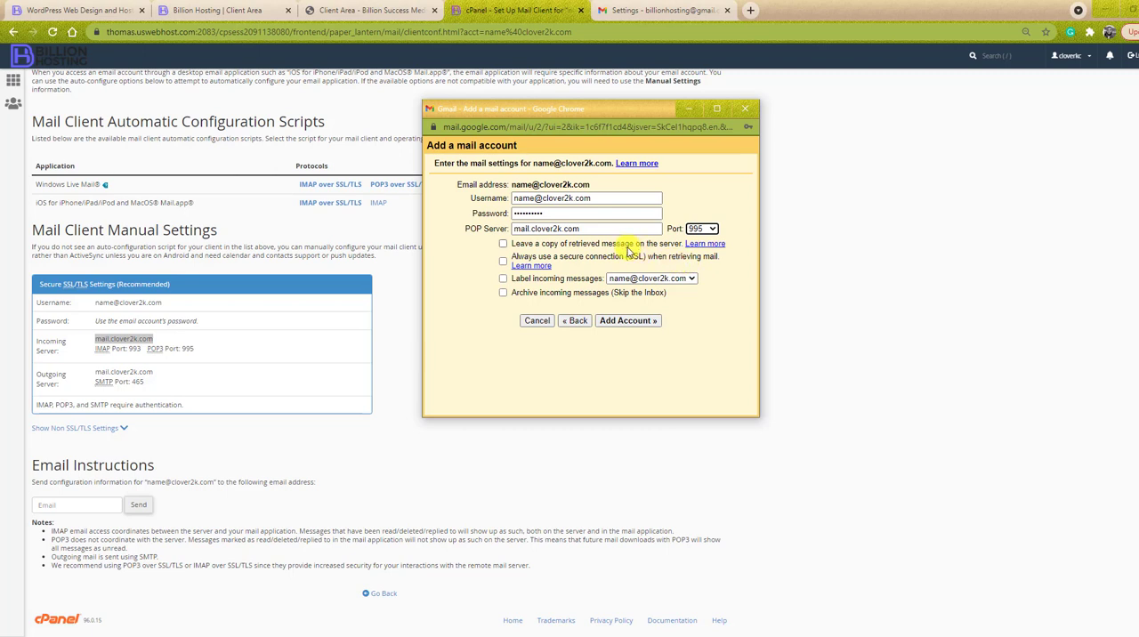
{"action": "left_click", "coordinate": [562, 257]}
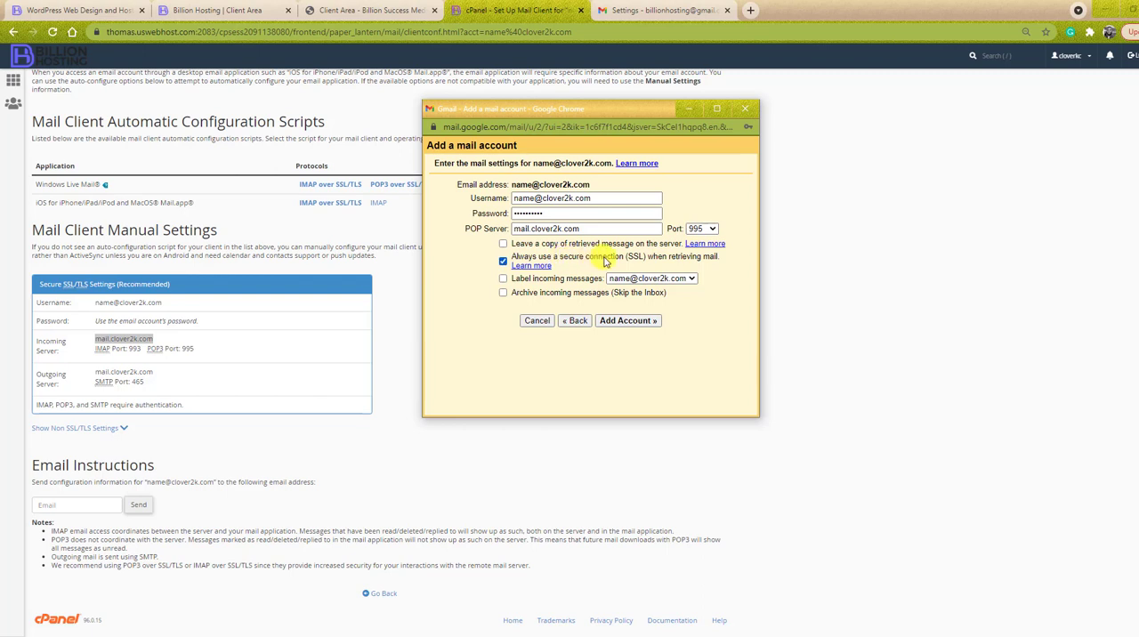
{"action": "left_click", "coordinate": [505, 279]}
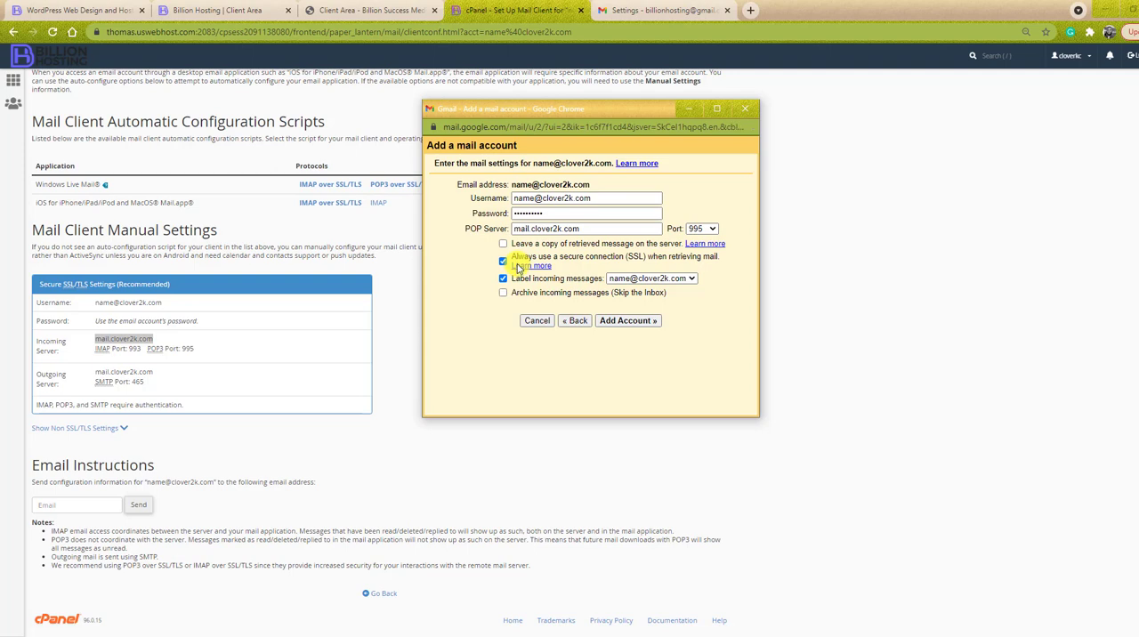
{"action": "left_click", "coordinate": [639, 326]}
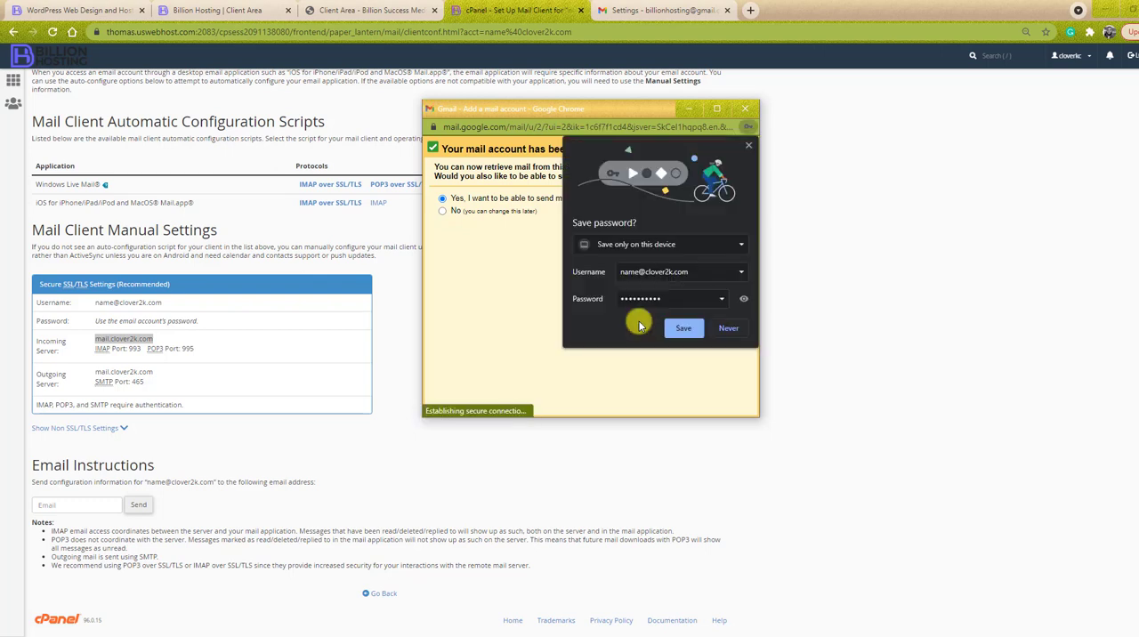
{"action": "left_click", "coordinate": [749, 149]}
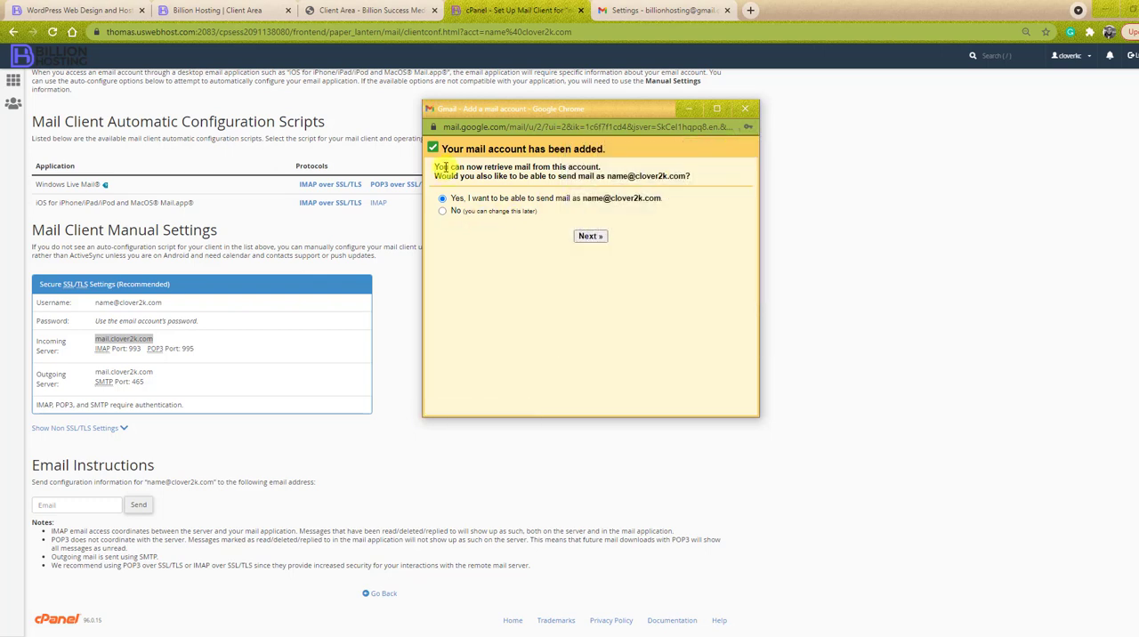
- Continue with the option to be able to send mail as the newly added address
{"action": "left_click_drag", "start_coordinate": [445, 167], "coordinate": [515, 168]}
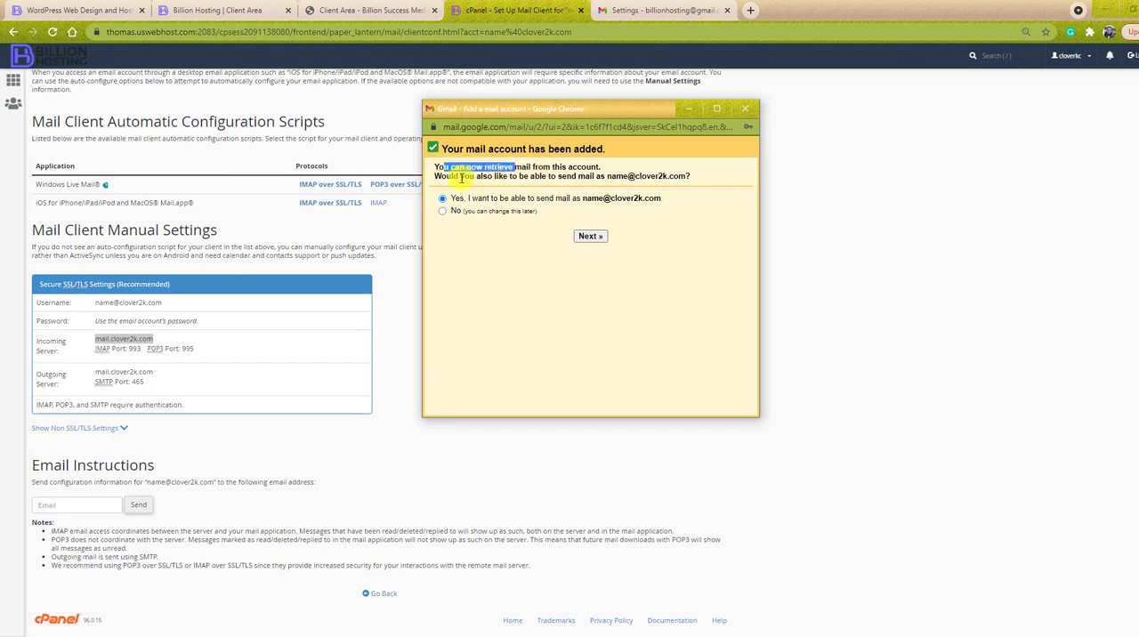
{"action": "left_click", "coordinate": [463, 177]}
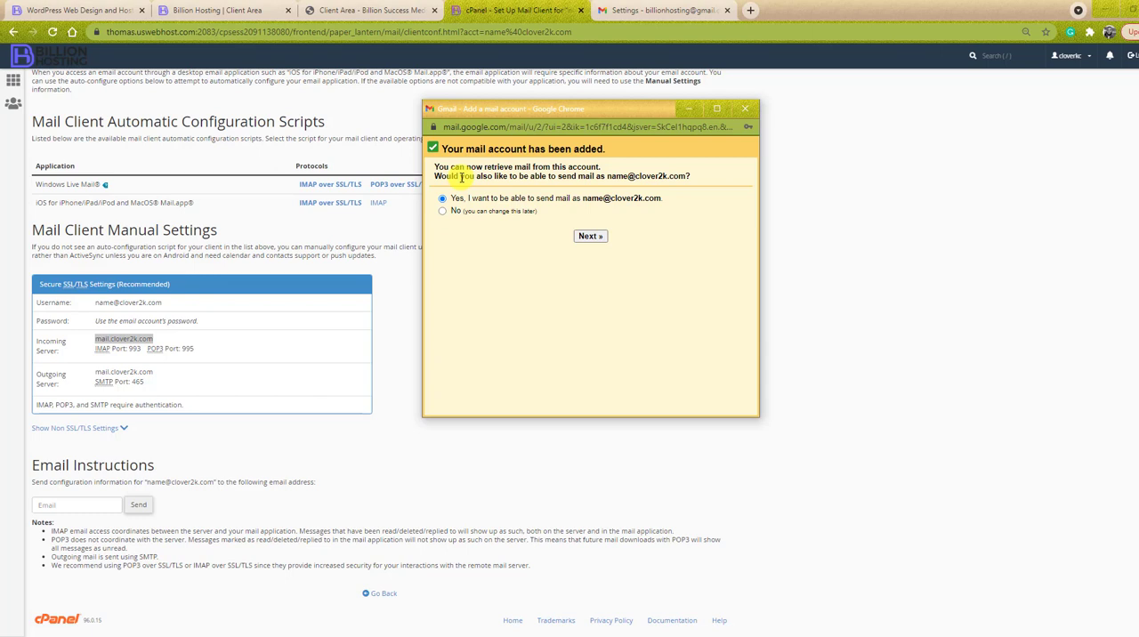
{"action": "left_click", "coordinate": [591, 237]}
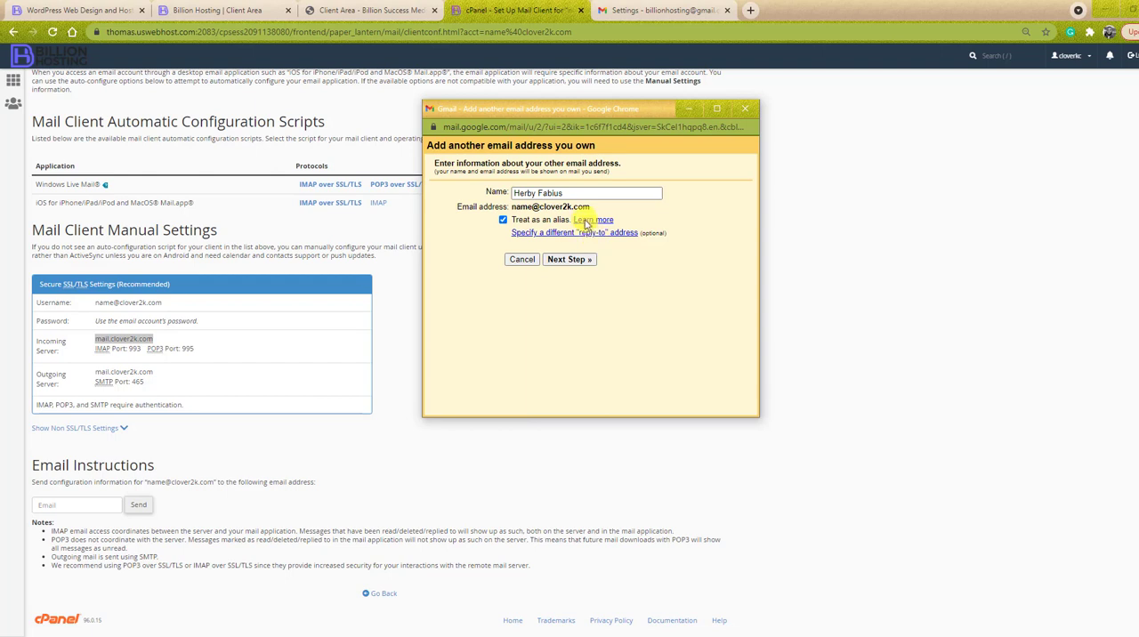
- Set the sender name to "Name", turn off treating the address as an alias, and continue to the SMTP settings
{"action": "left_click_drag", "start_coordinate": [569, 192], "coordinate": [486, 192]}
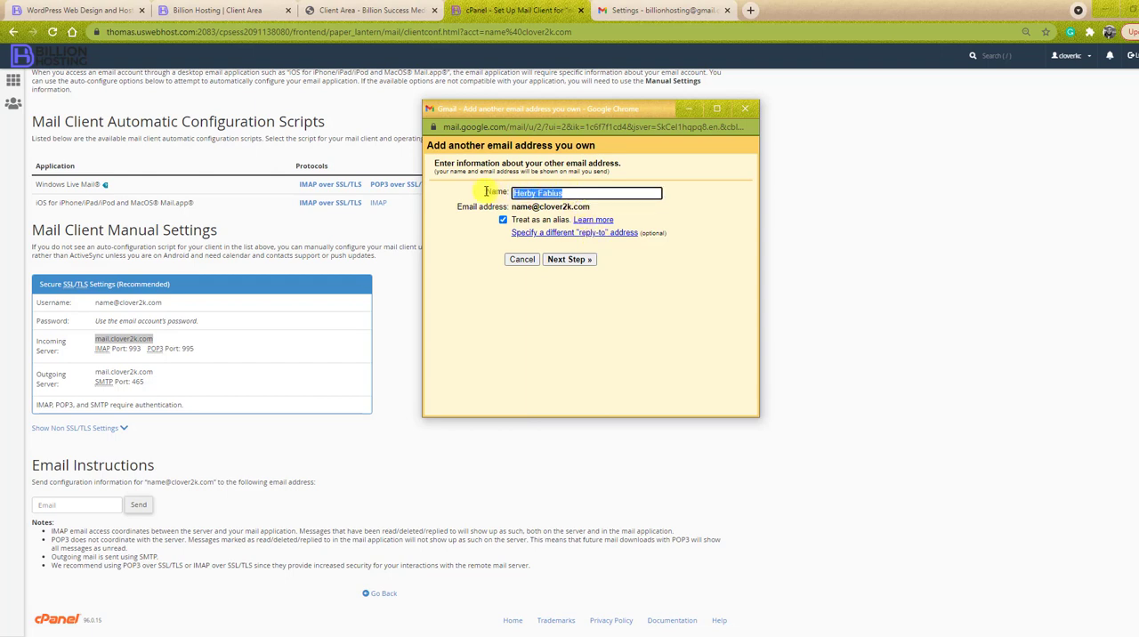
{"action": "type", "text": "Name"}
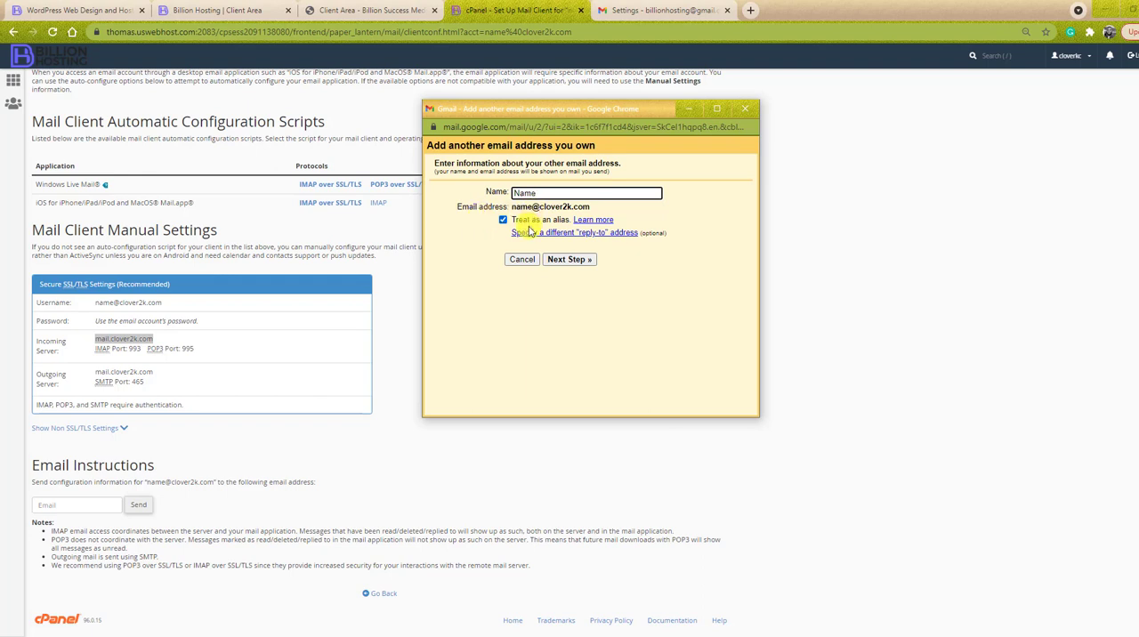
{"action": "left_click", "coordinate": [503, 219]}
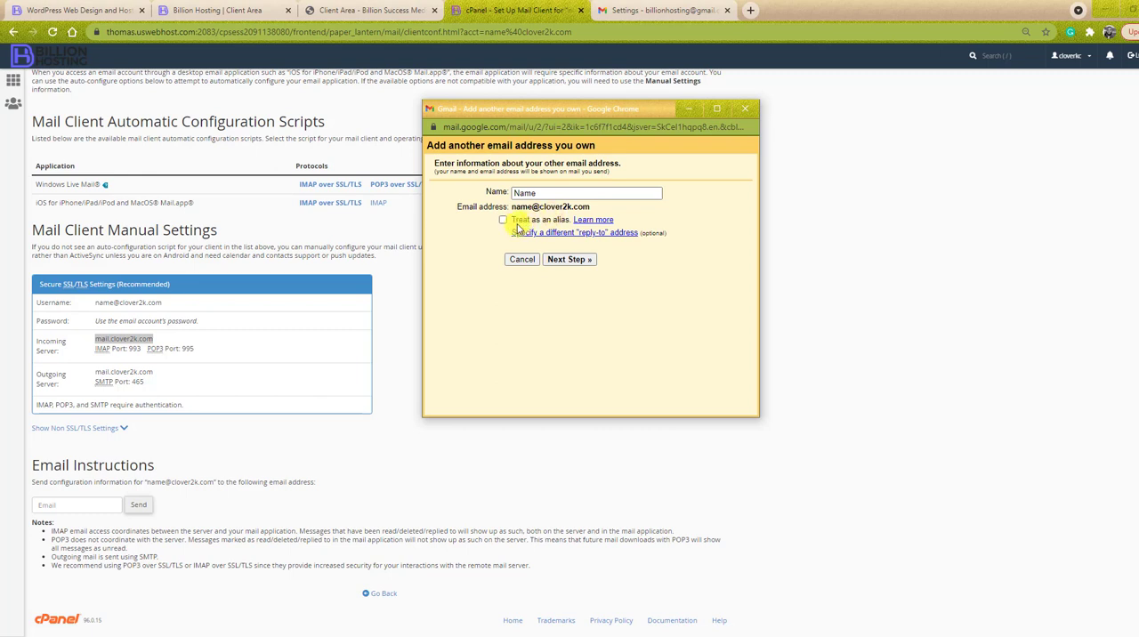
{"action": "left_click", "coordinate": [575, 260]}
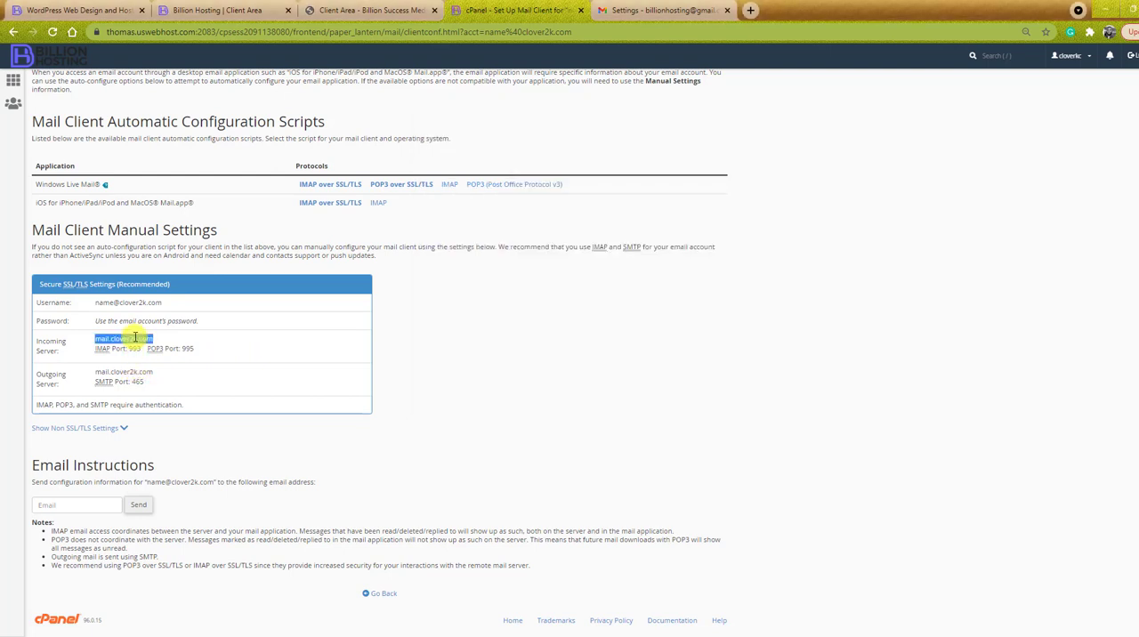
- Copy the outgoing server from the cPanel mail settings and set Gmail's SMTP server to mail.clover2k.com
{"action": "right_click", "coordinate": [150, 345]}
{"action": "left_click", "coordinate": [162, 347]}
{"action": "left_click_drag", "start_coordinate": [157, 373], "coordinate": [94, 373]}
{"action": "right_click", "coordinate": [116, 371]}
{"action": "left_click", "coordinate": [156, 383]}
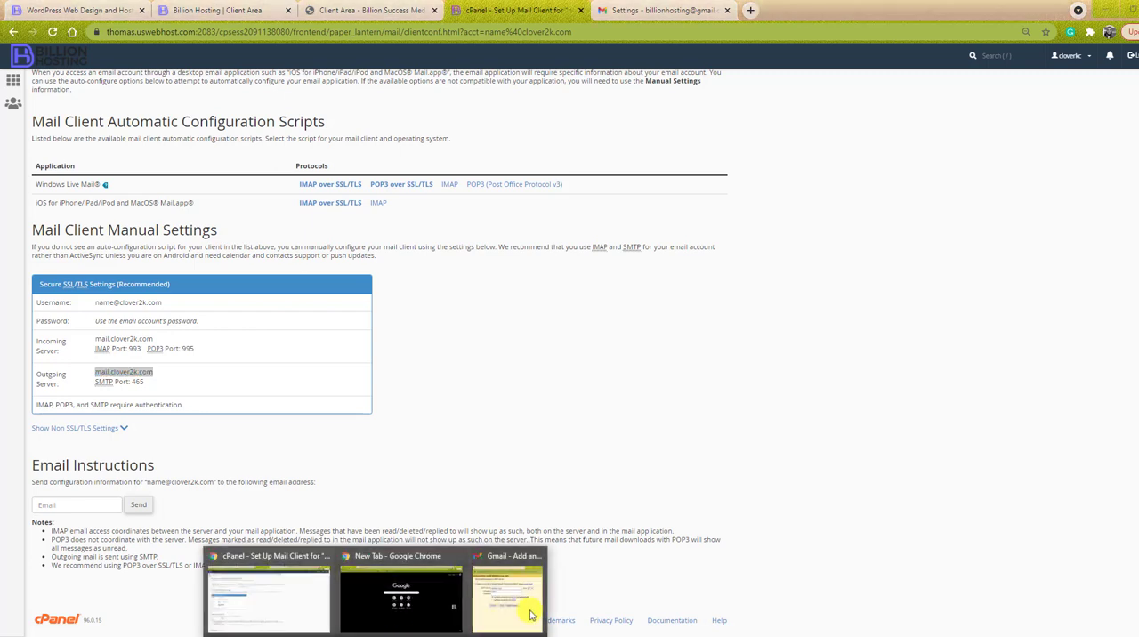
{"action": "left_click", "coordinate": [531, 614]}
{"action": "double_click", "coordinate": [554, 206]}
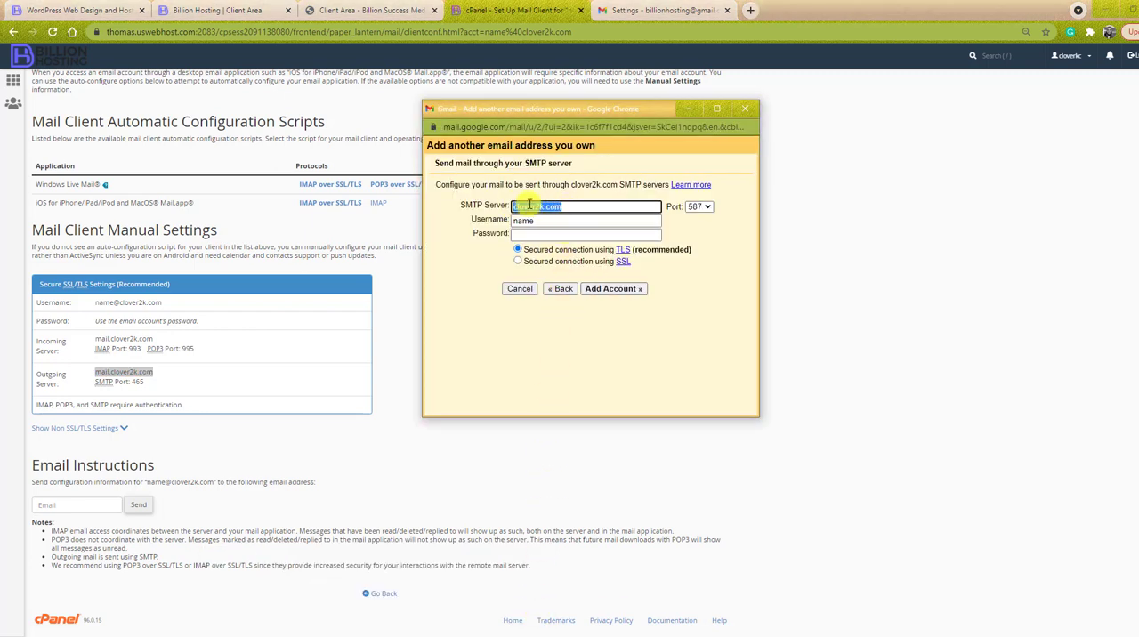
{"action": "key", "text": "ctrl+v"}
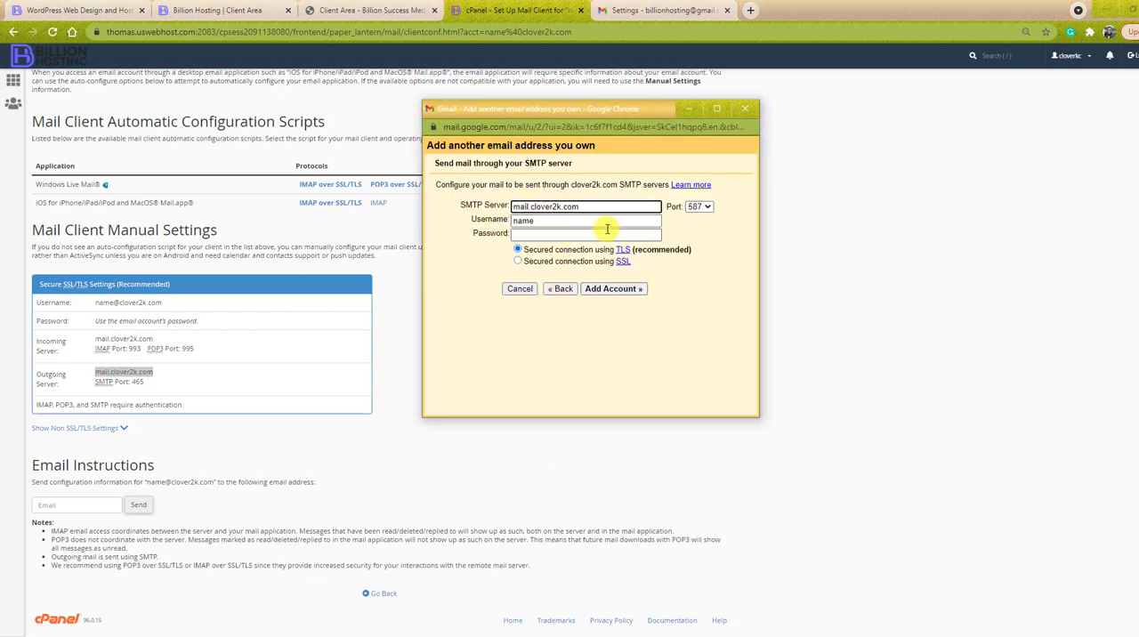
- Copy the mailbox username from cPanel and replace the SMTP username in Gmail with that full email address
{"action": "double_click", "coordinate": [551, 221]}
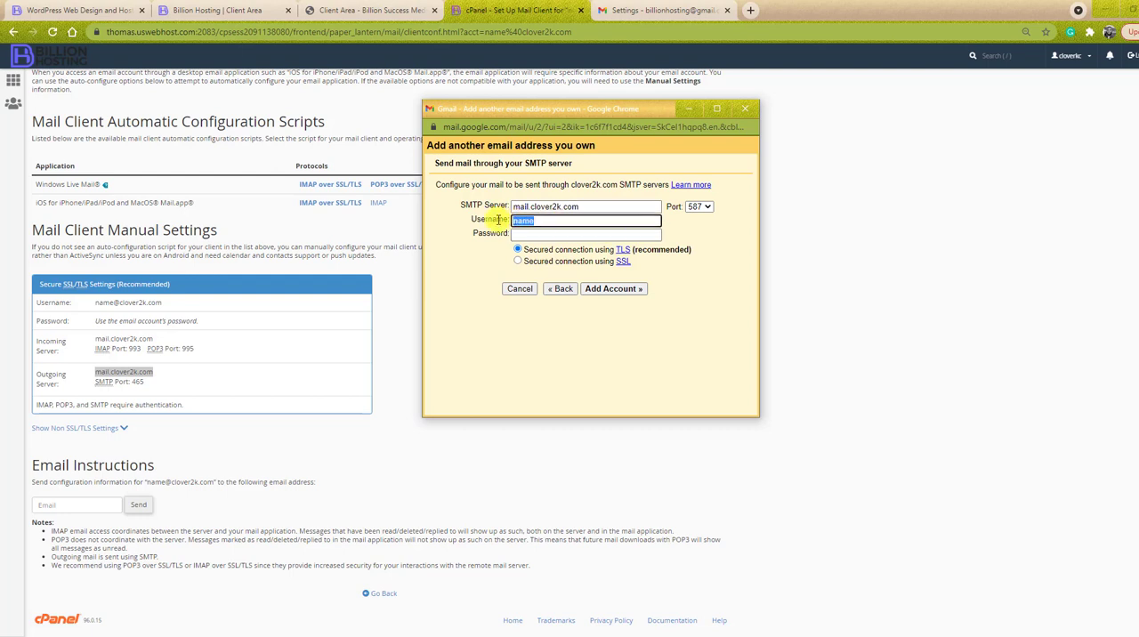
{"action": "left_click", "coordinate": [157, 303]}
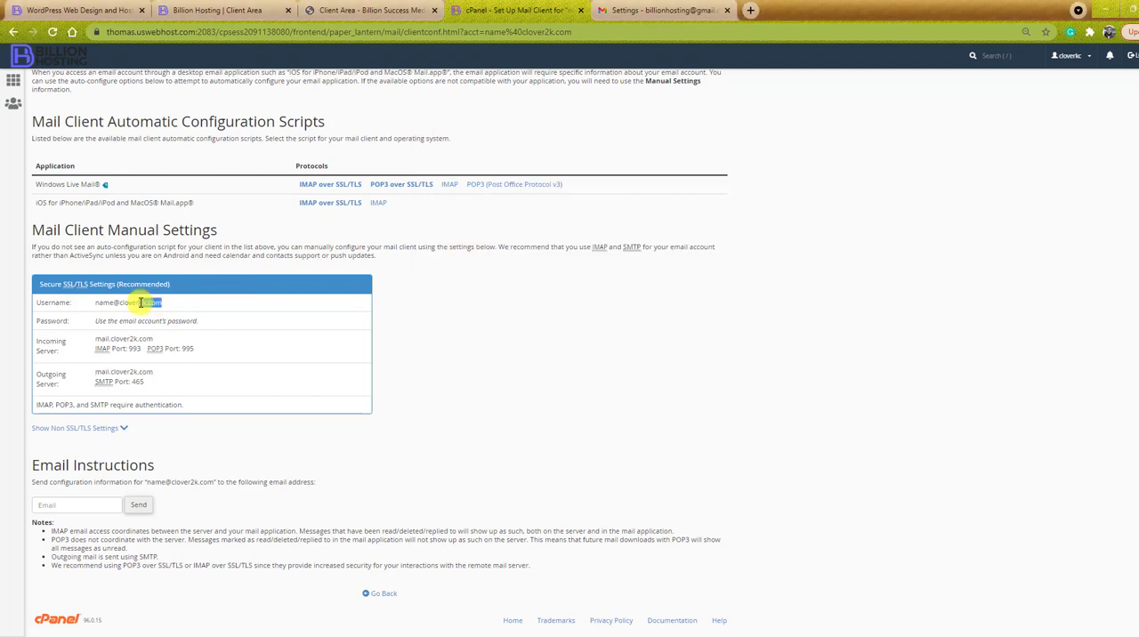
{"action": "triple_click", "coordinate": [131, 303]}
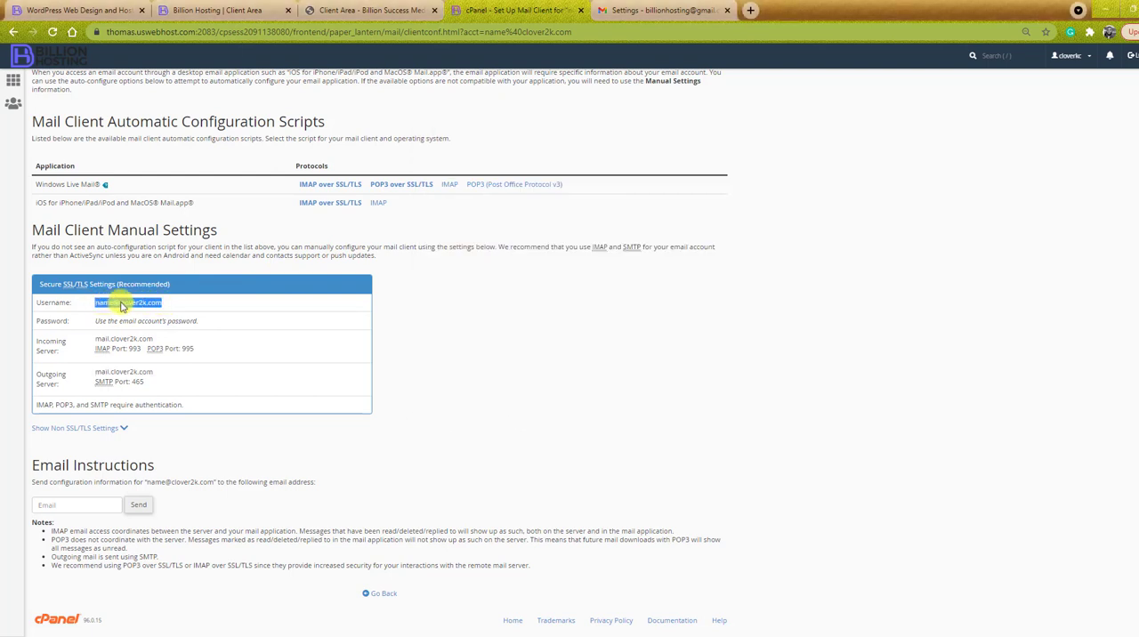
{"action": "right_click", "coordinate": [152, 303]}
{"action": "left_click", "coordinate": [157, 311]}
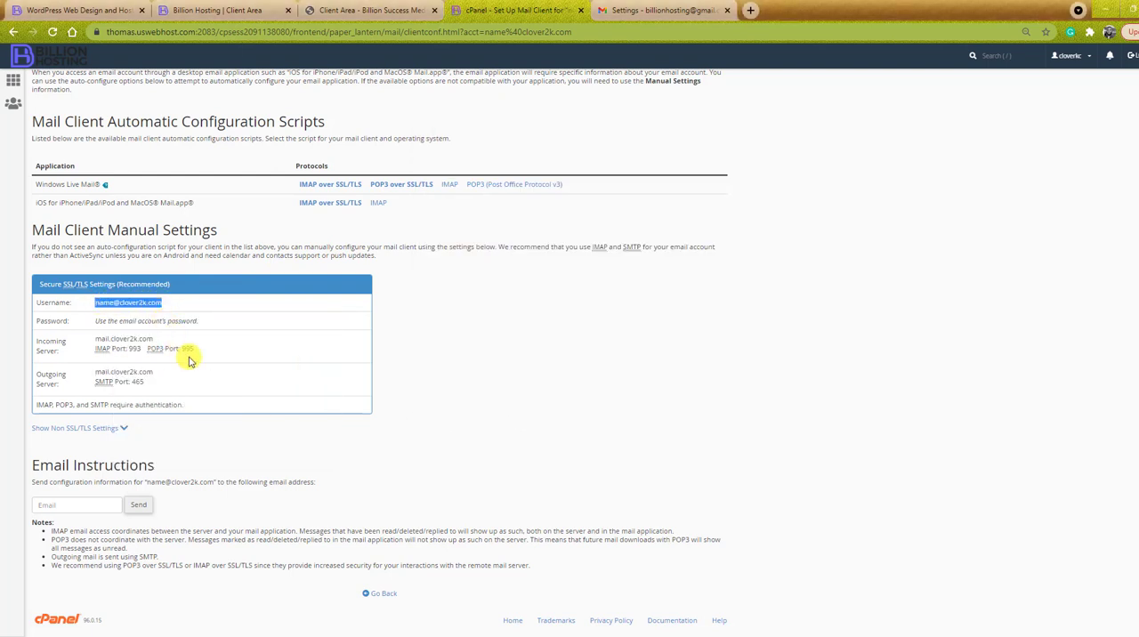
{"action": "left_click", "coordinate": [385, 636]}
{"action": "left_click", "coordinate": [512, 614]}
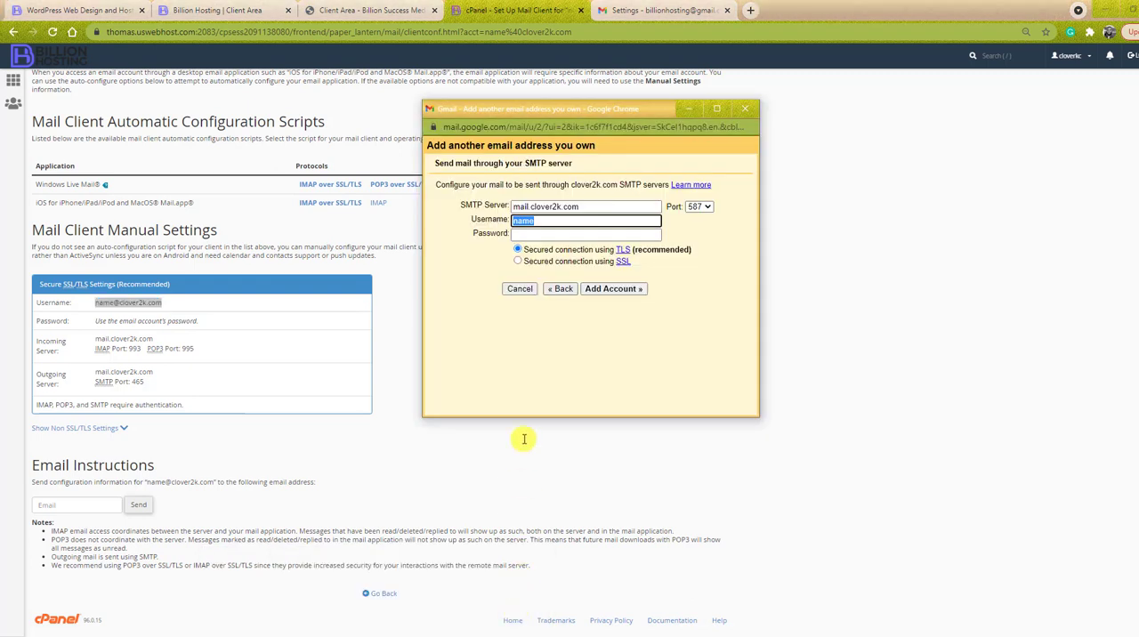
{"action": "right_click", "coordinate": [522, 219]}
{"action": "left_click", "coordinate": [578, 285]}
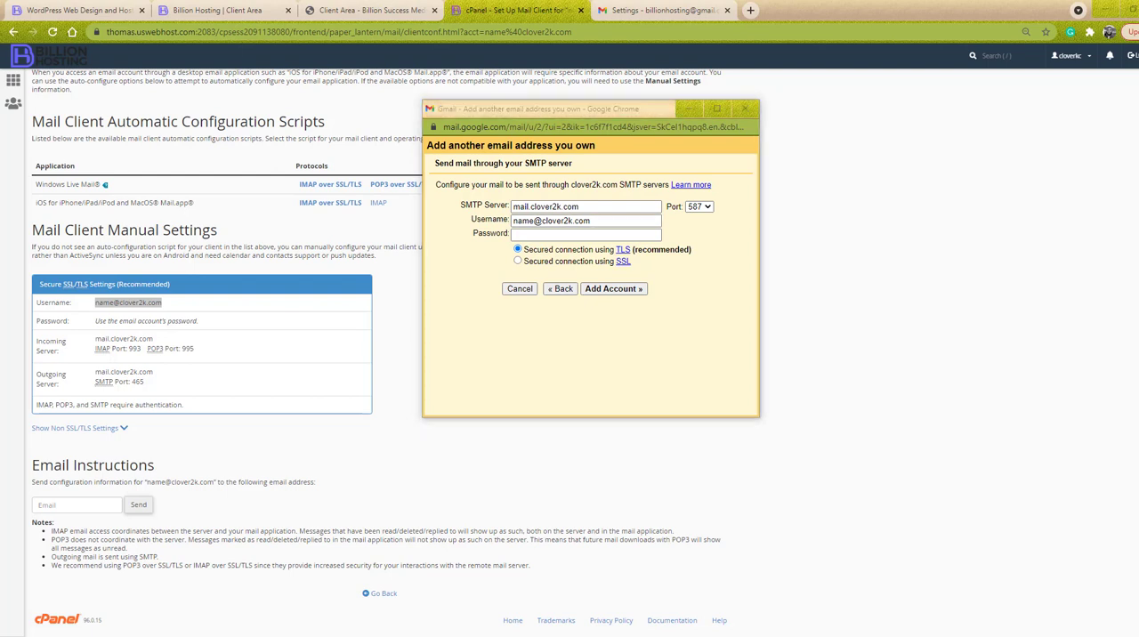
- Enter the mailbox password, set the SMTP port to 465, and add the sending account
{"action": "left_click", "coordinate": [564, 233]}
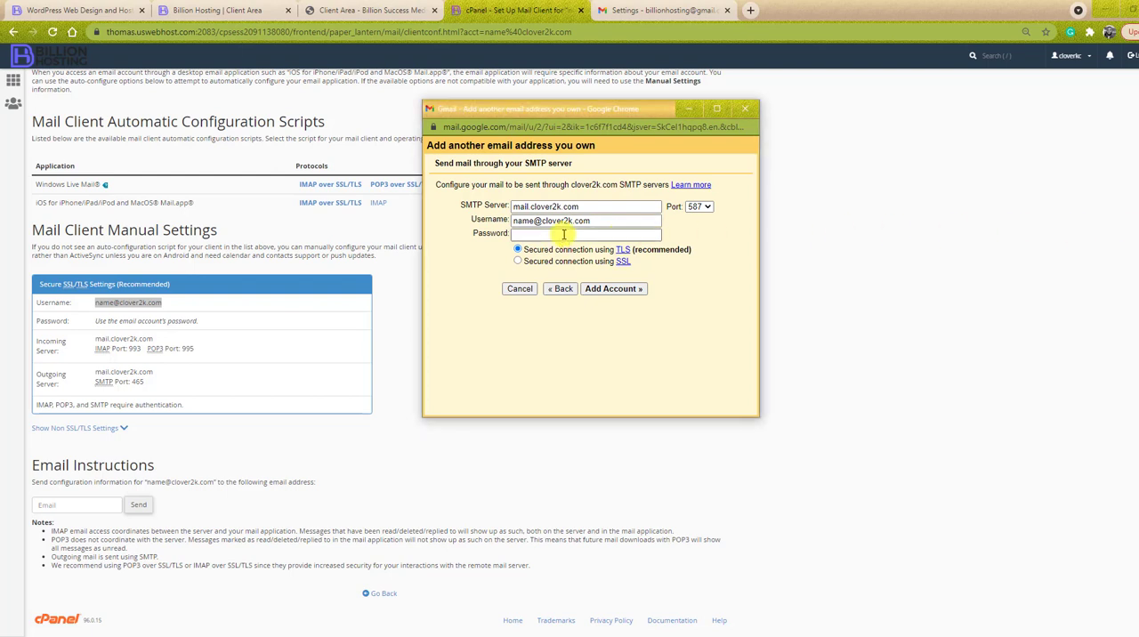
{"action": "key", "text": "ctrl+v"}
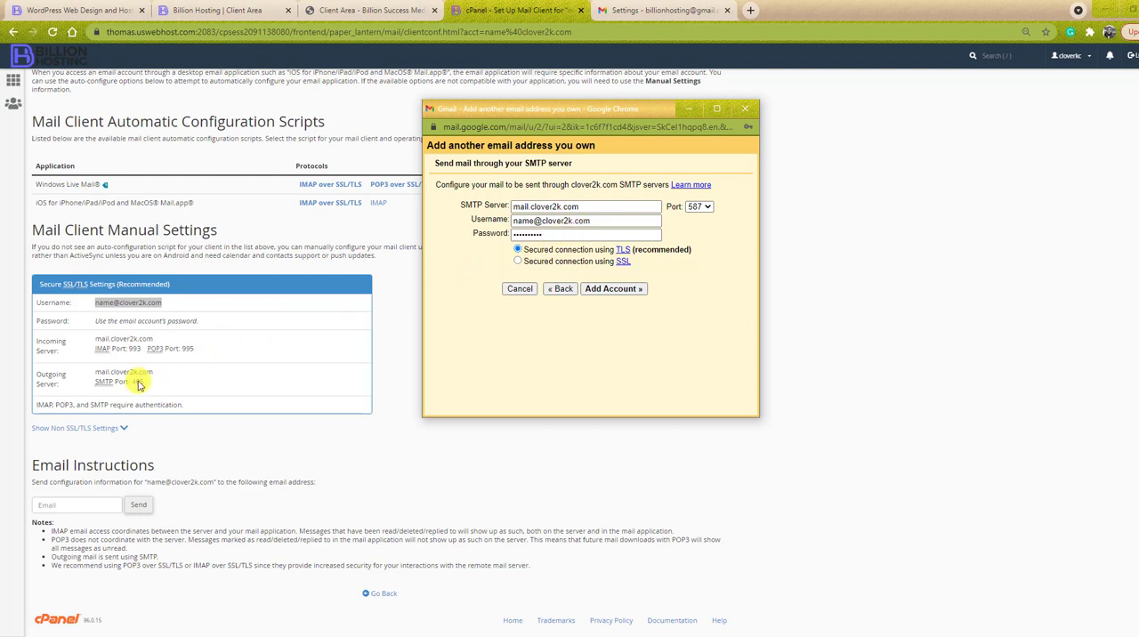
{"action": "left_click", "coordinate": [699, 207]}
{"action": "left_click", "coordinate": [705, 230]}
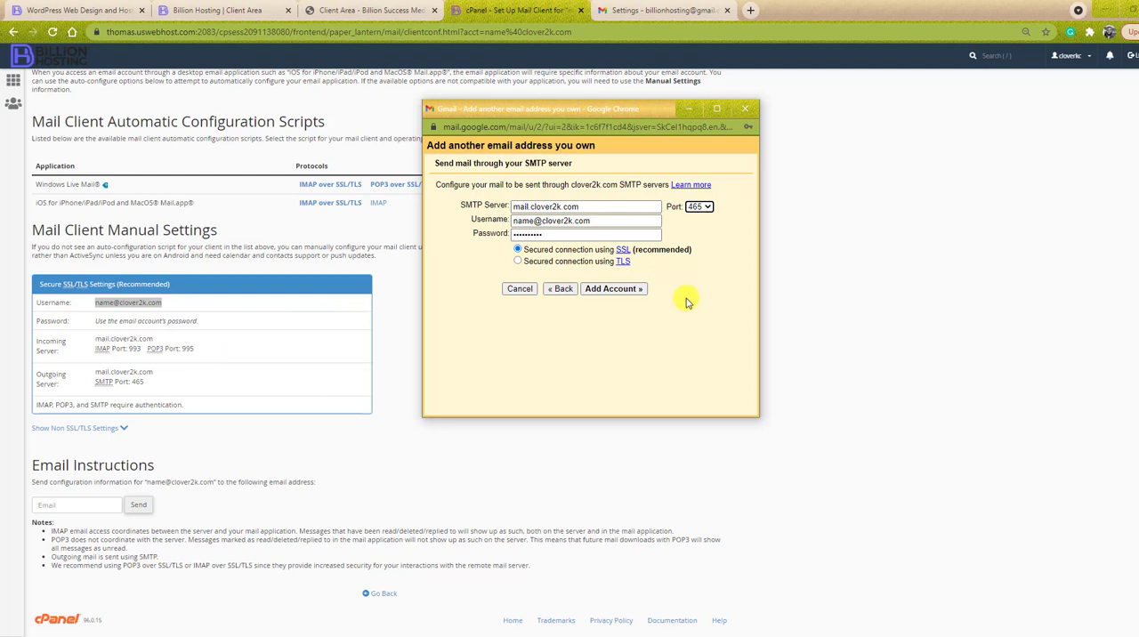
{"action": "left_click", "coordinate": [624, 292]}
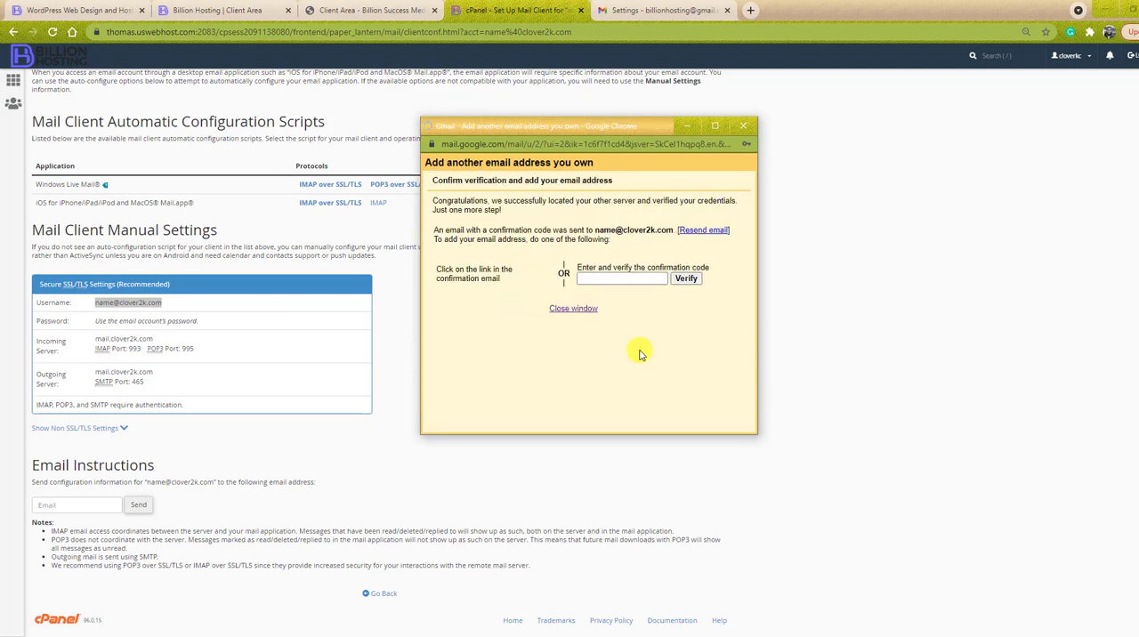
{"action": "left_click", "coordinate": [746, 166]}
- Switch to the main Gmail page, open the inbox and refresh it to fetch the confirmation email for the added address
{"action": "left_click_drag", "start_coordinate": [434, 229], "coordinate": [594, 230]}
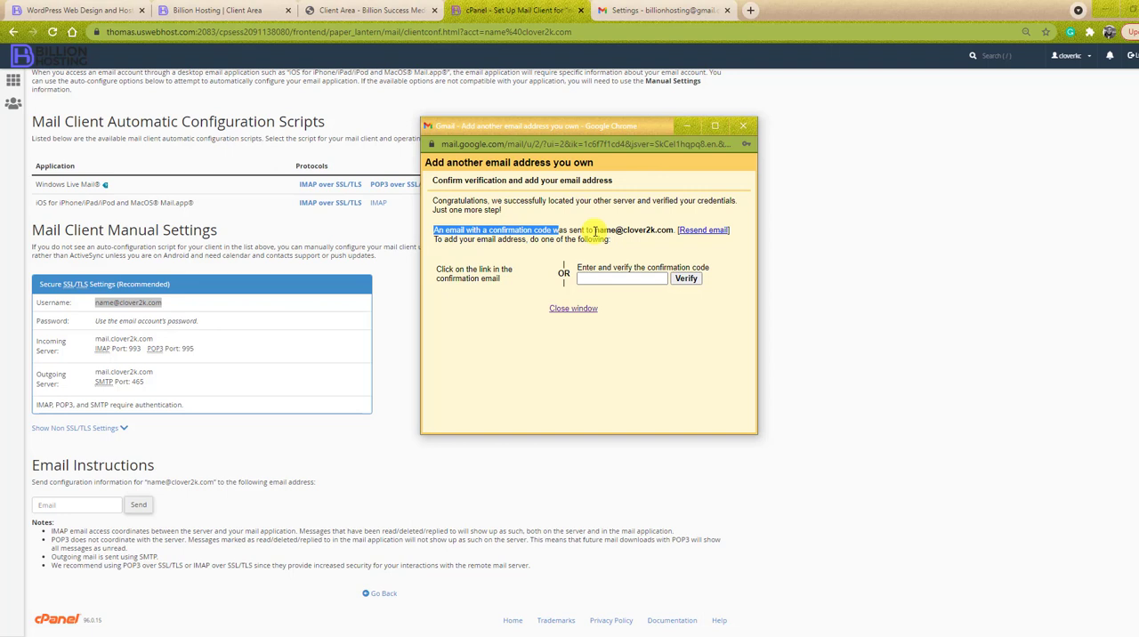
{"action": "left_click_drag", "start_coordinate": [595, 230], "coordinate": [674, 230]}
{"action": "left_click", "coordinate": [651, 230]}
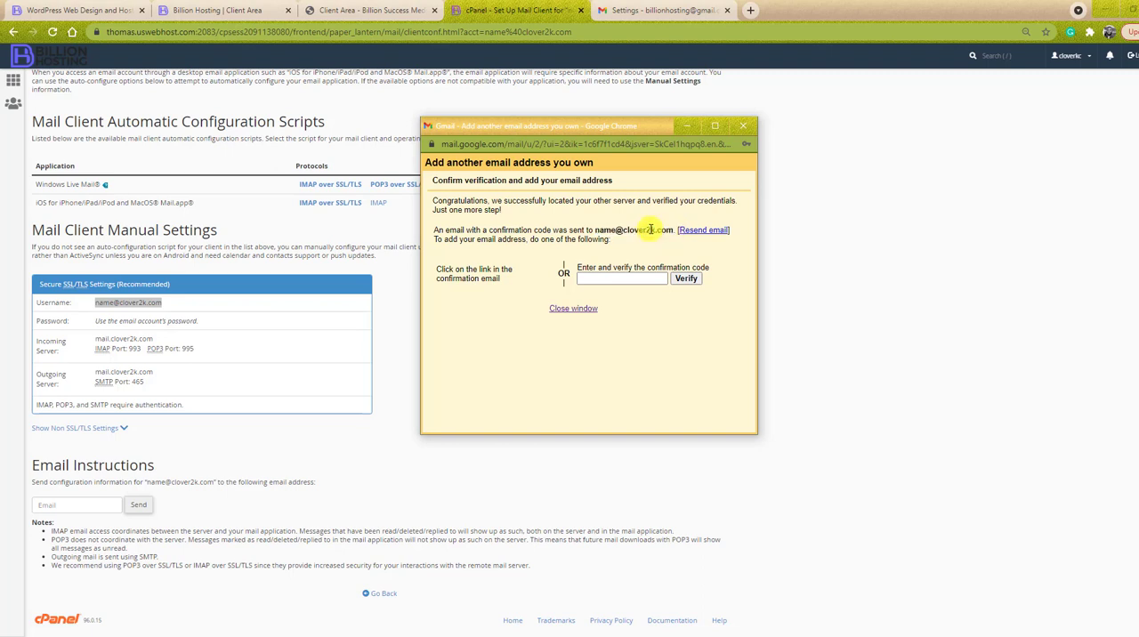
{"action": "left_click", "coordinate": [601, 282]}
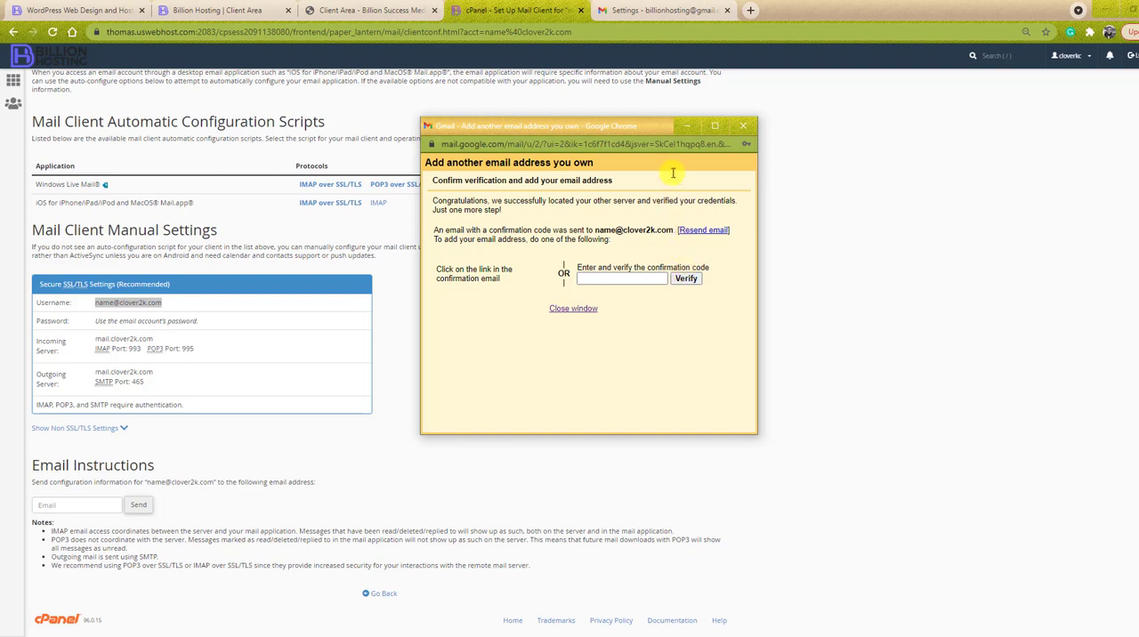
{"action": "left_click", "coordinate": [654, 11]}
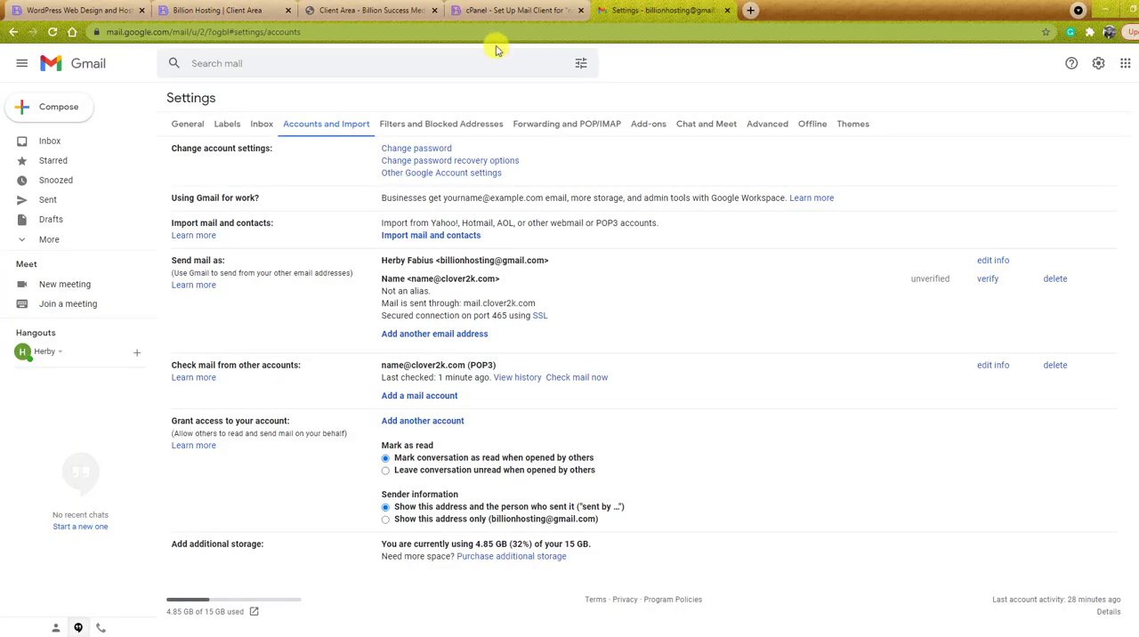
{"action": "left_click", "coordinate": [70, 145]}
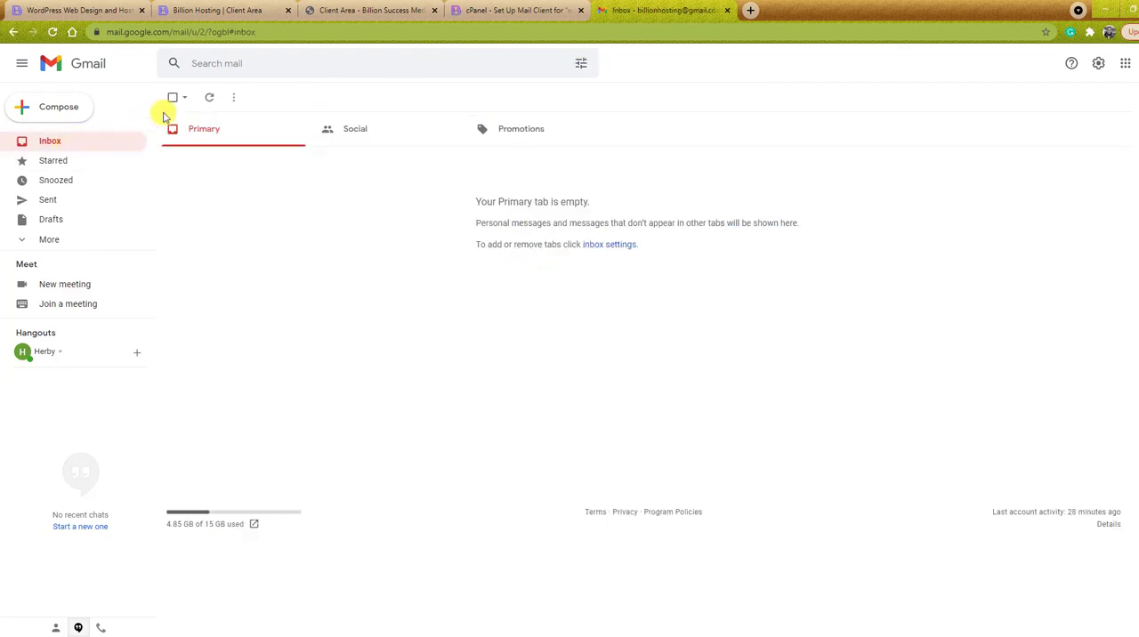
{"action": "left_click", "coordinate": [213, 106]}
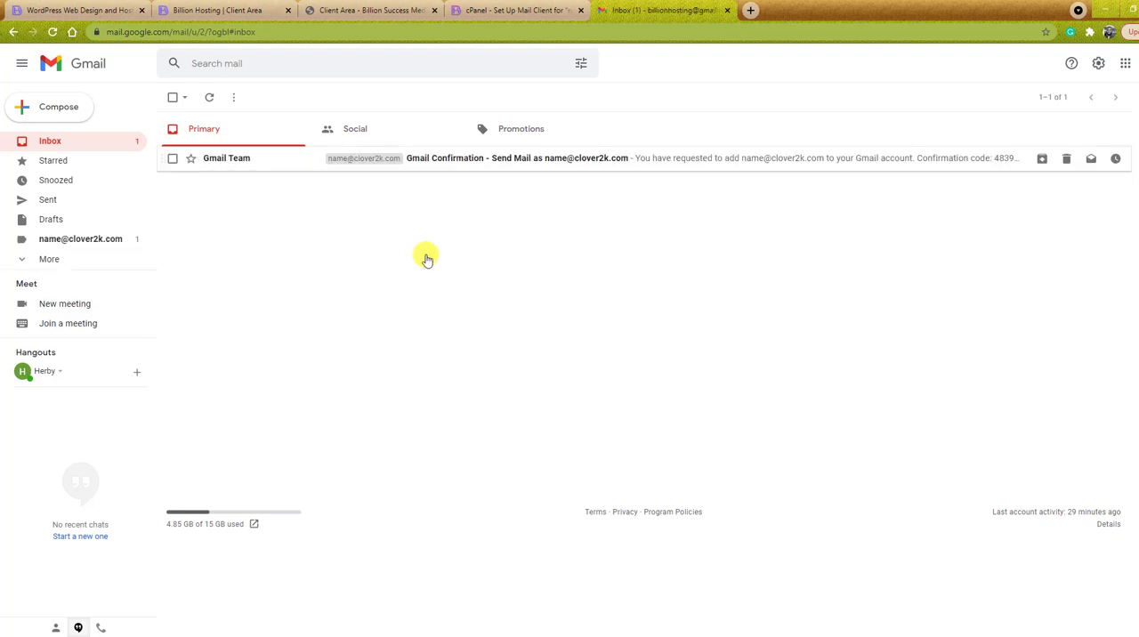
- Open the Gmail confirmation email for the added sending address and copy its confirmation code
{"action": "left_click", "coordinate": [514, 158]}
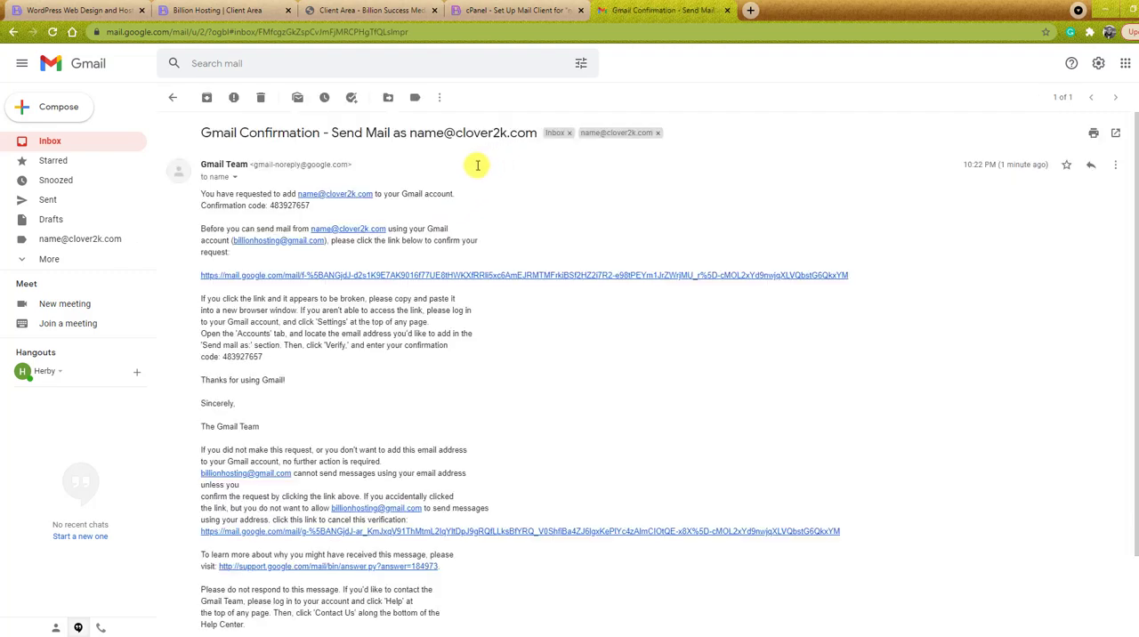
{"action": "left_click_drag", "start_coordinate": [310, 205], "coordinate": [270, 203]}
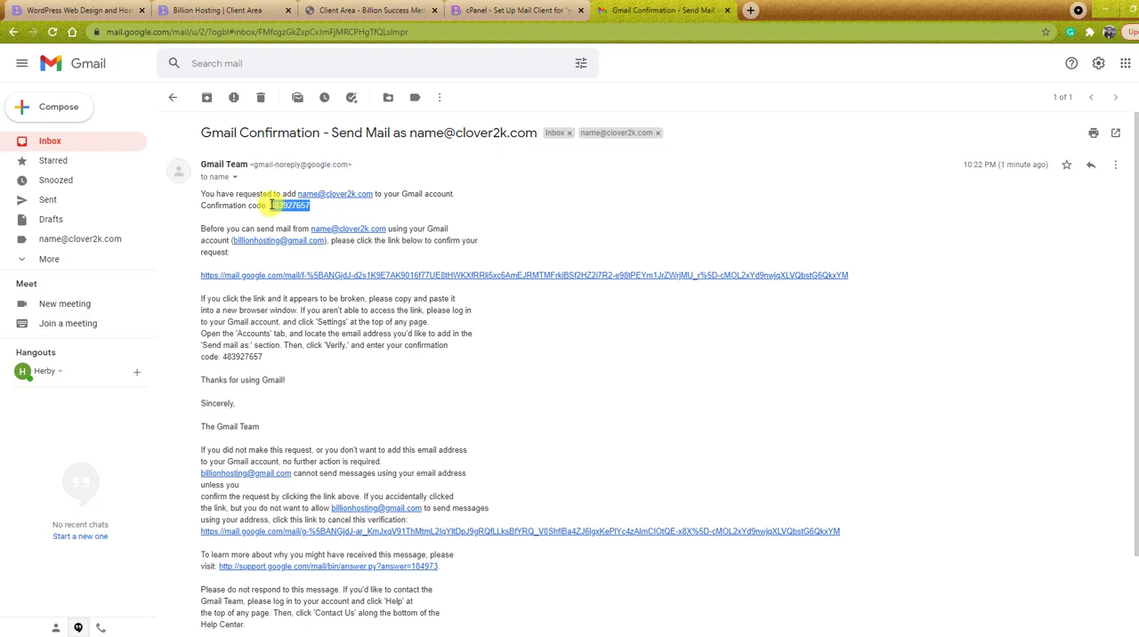
{"action": "right_click", "coordinate": [295, 208]}
{"action": "left_click", "coordinate": [302, 220]}
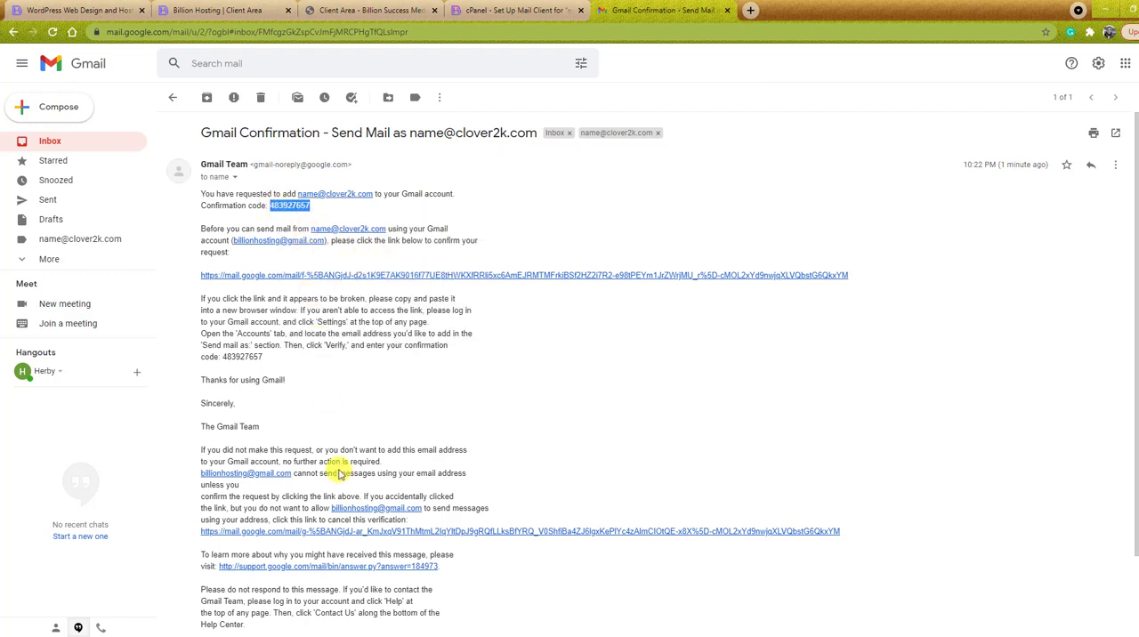
- Switch to the window for adding another email address, paste the confirmation code and verify it
{"action": "mouse_move", "coordinate": [362, 633]}
{"action": "left_click", "coordinate": [518, 601]}
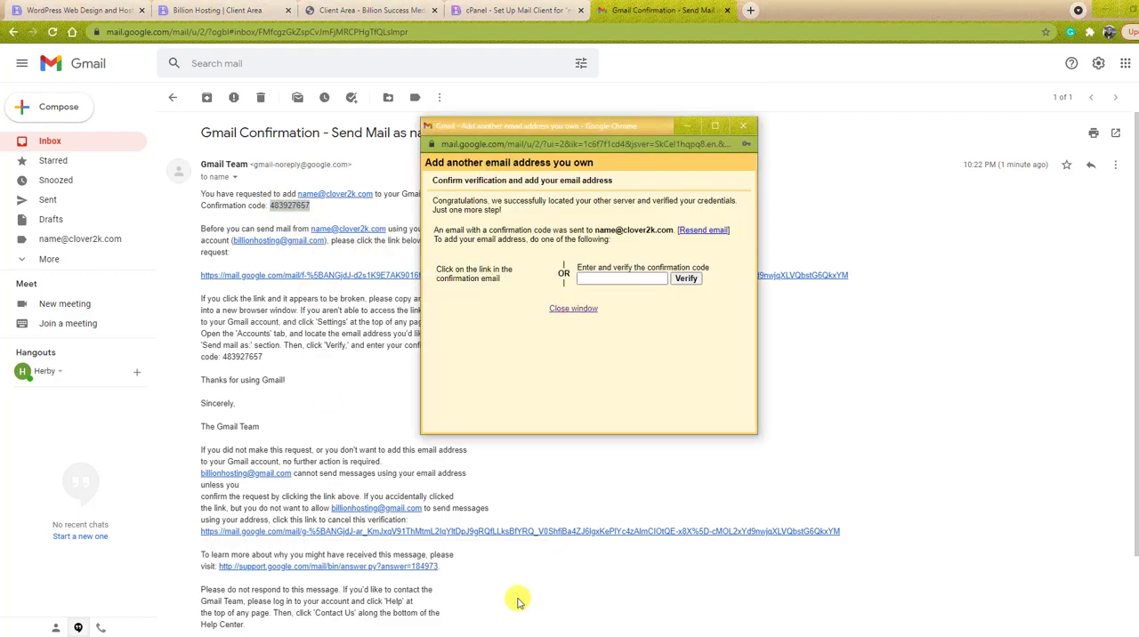
{"action": "left_click", "coordinate": [591, 278]}
{"action": "right_click", "coordinate": [591, 278]}
{"action": "left_click", "coordinate": [638, 376]}
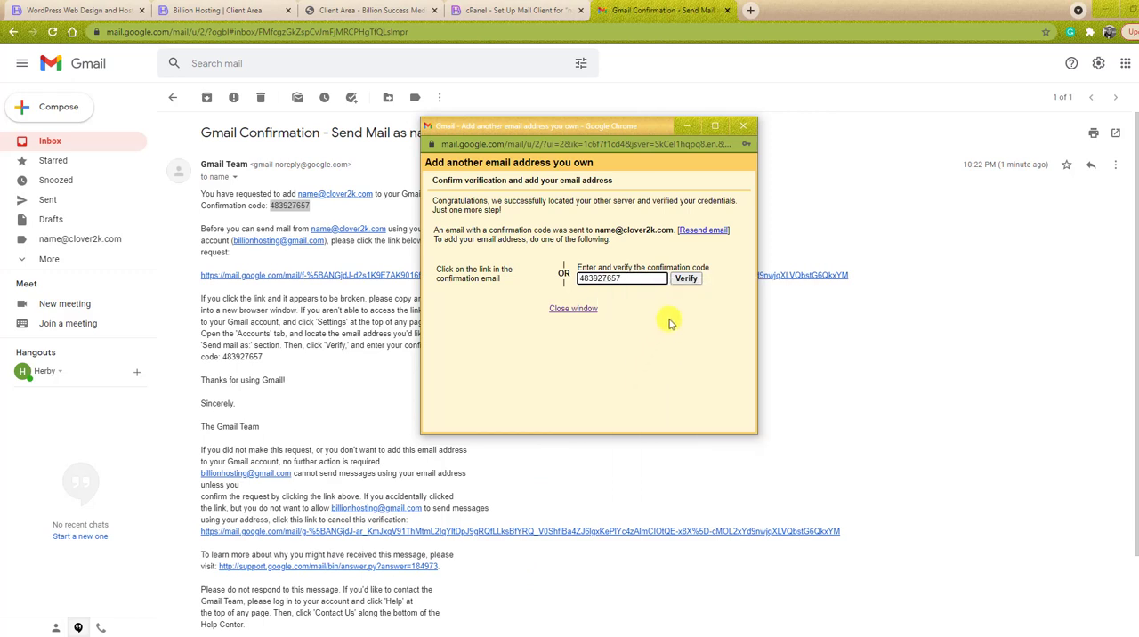
{"action": "left_click", "coordinate": [686, 278]}
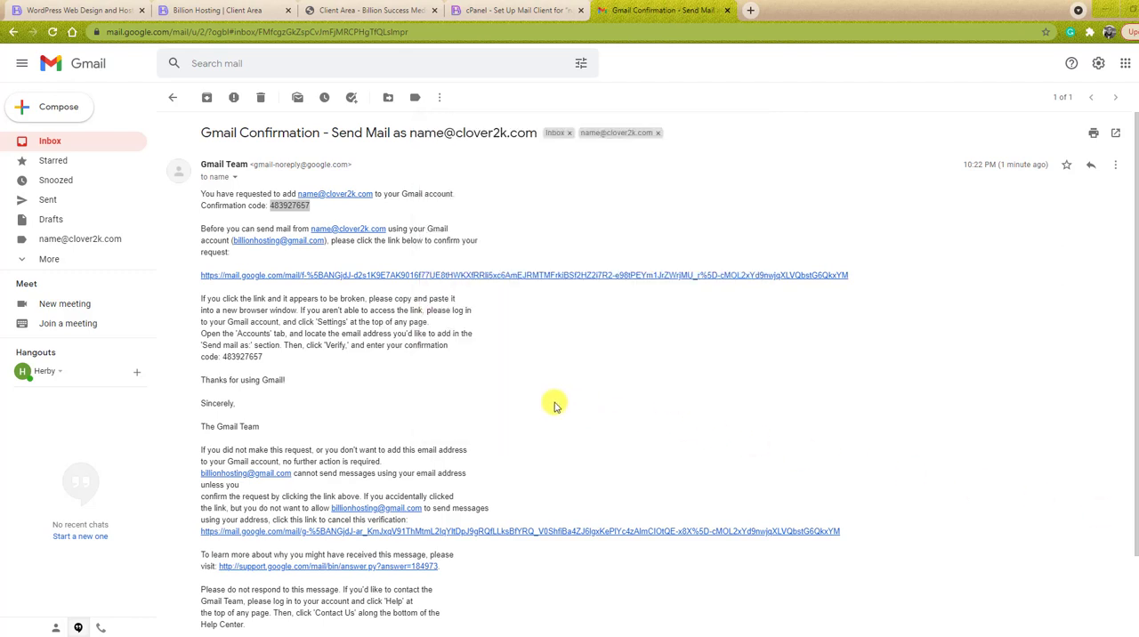
- Return to the inbox and open the label of the clover2k.com mailbox
{"action": "left_click", "coordinate": [79, 144]}
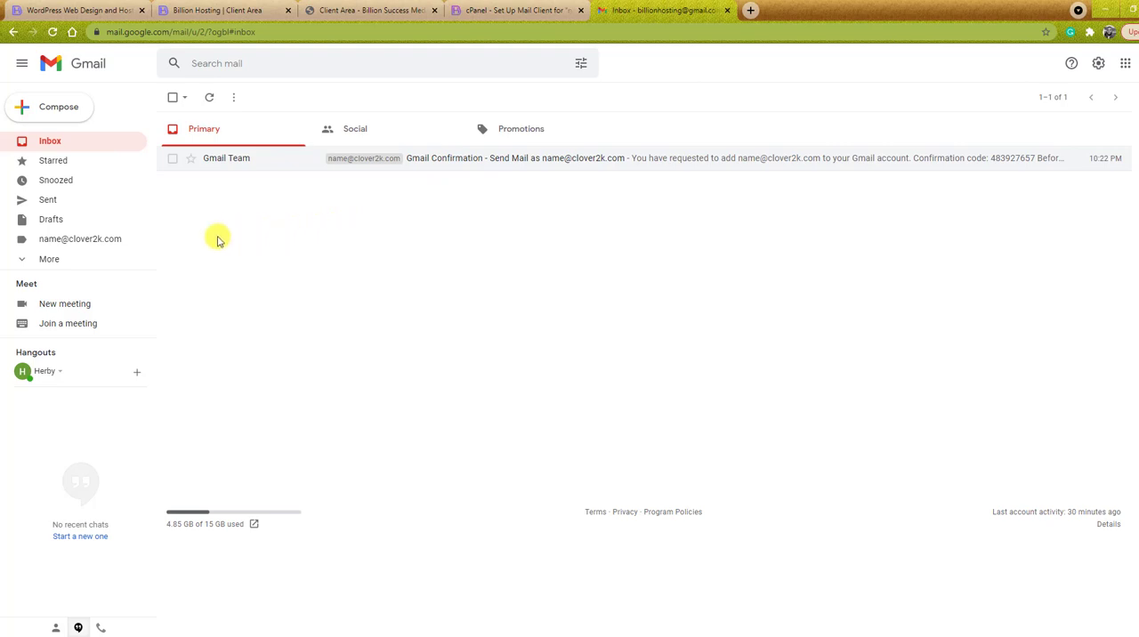
{"action": "left_click", "coordinate": [84, 243]}
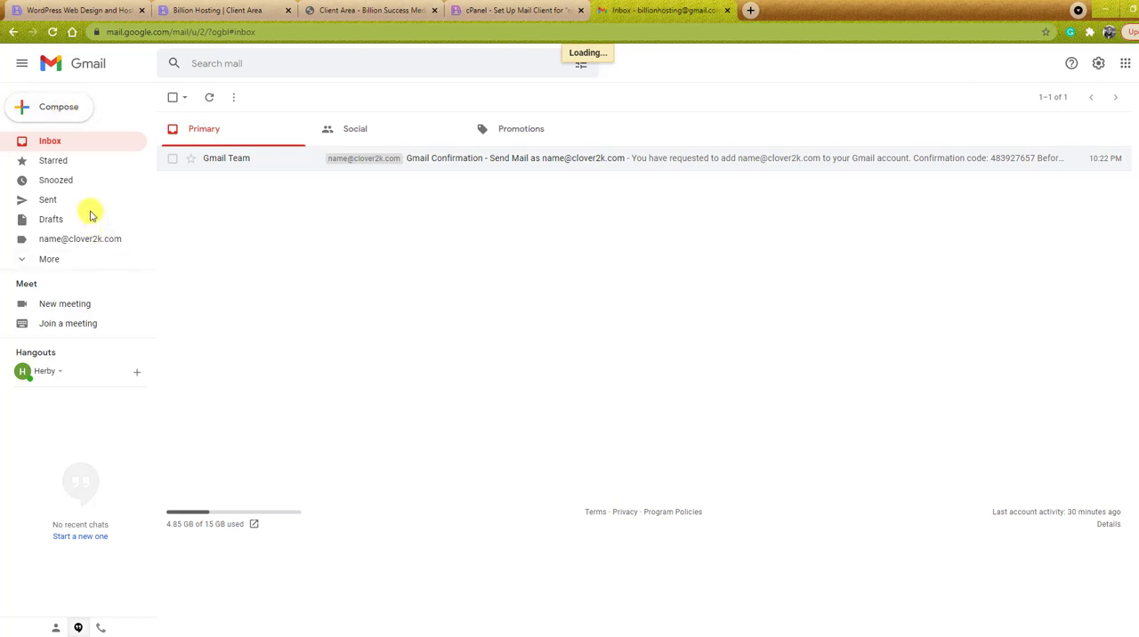
- Start a new message, switch its sender between the clover2k.com and Gmail addresses, end on clover2k.com, and close the message
{"action": "left_click", "coordinate": [37, 106]}
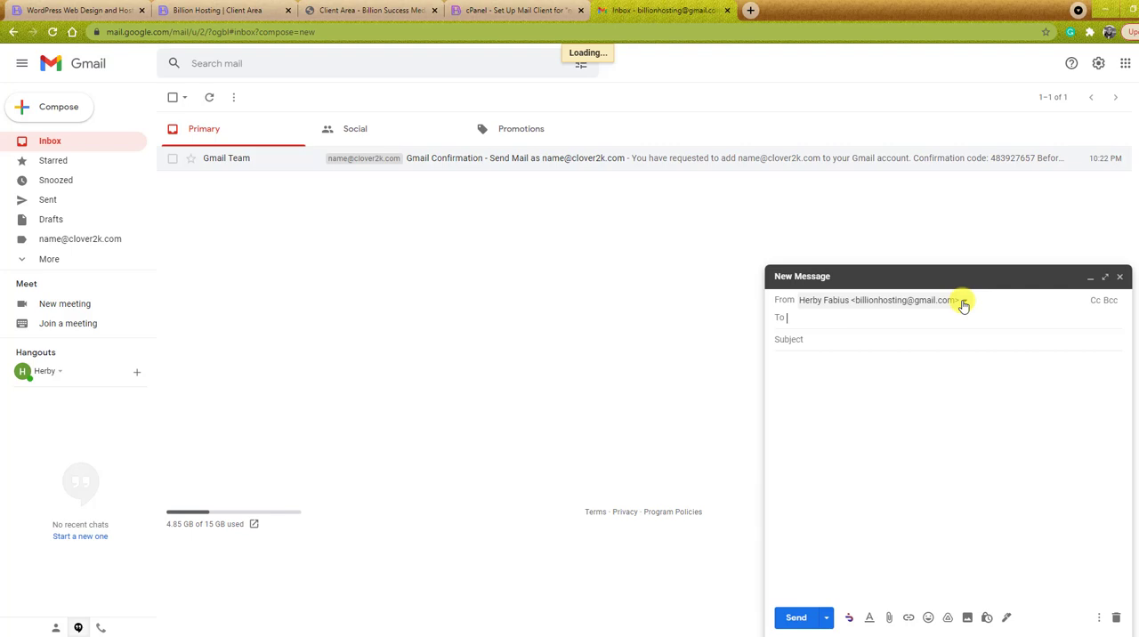
{"action": "left_click", "coordinate": [964, 305]}
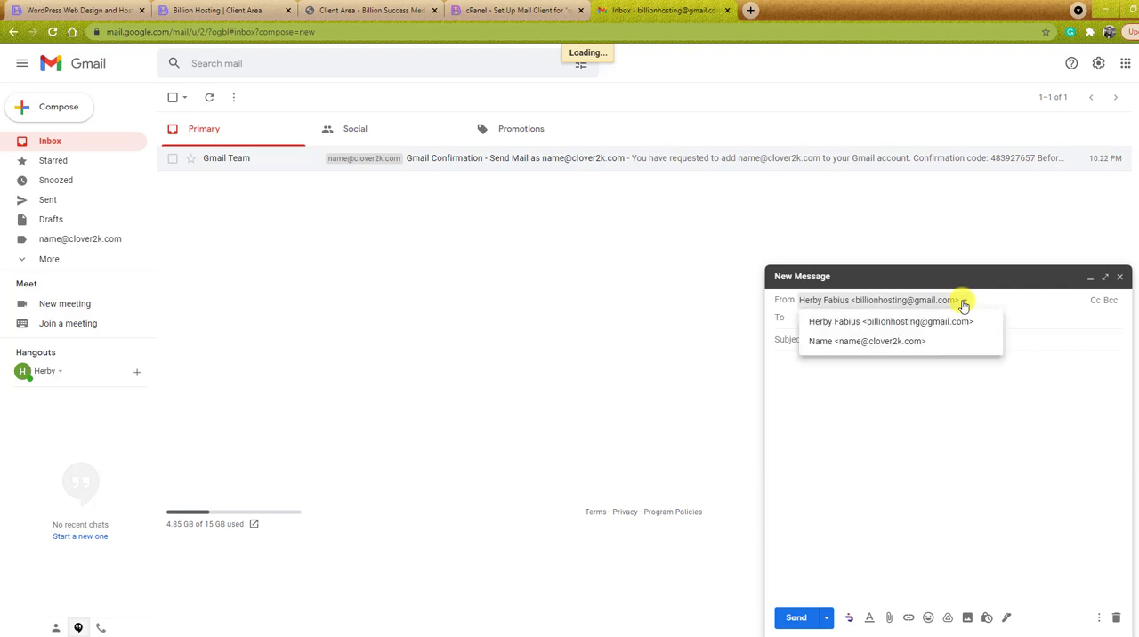
{"action": "left_click", "coordinate": [887, 341]}
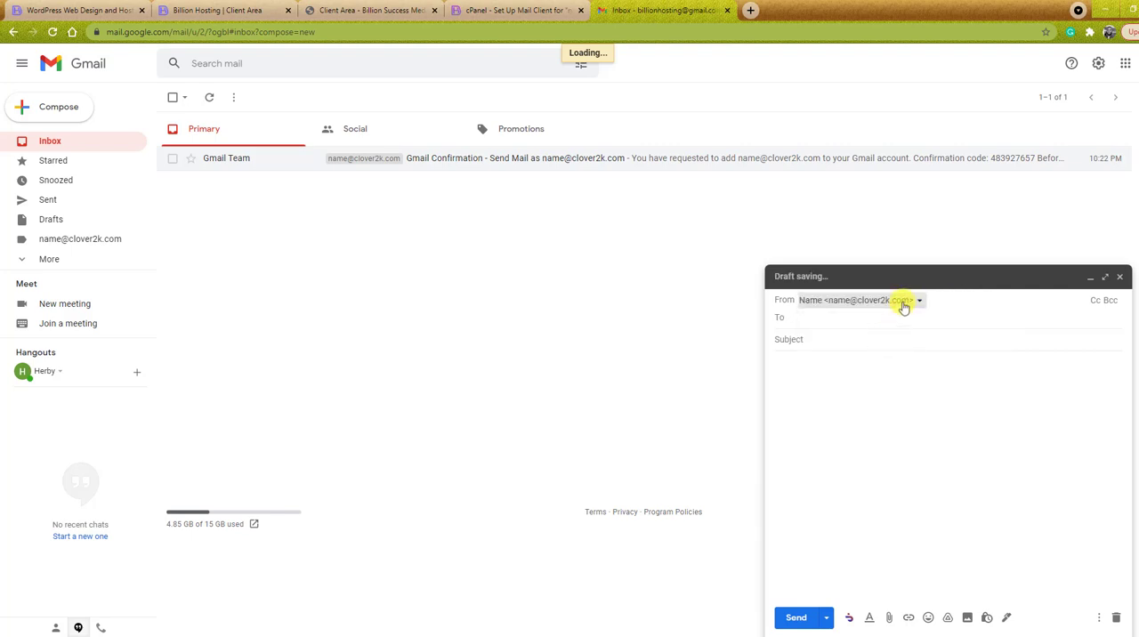
{"action": "left_click", "coordinate": [902, 302]}
{"action": "left_click", "coordinate": [894, 322]}
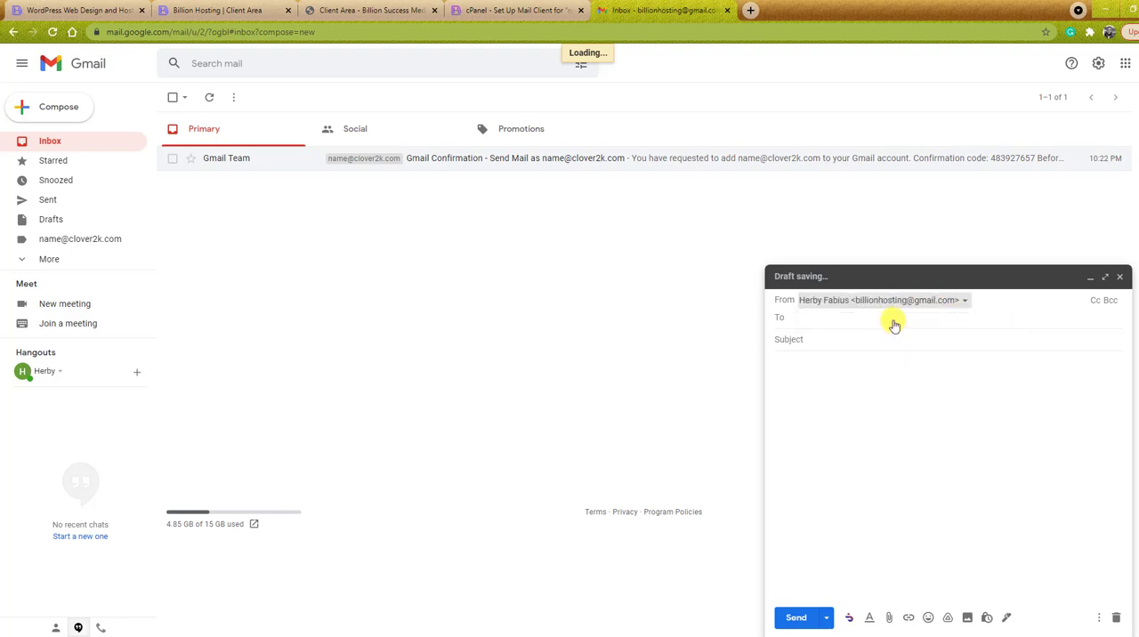
{"action": "left_click", "coordinate": [947, 304]}
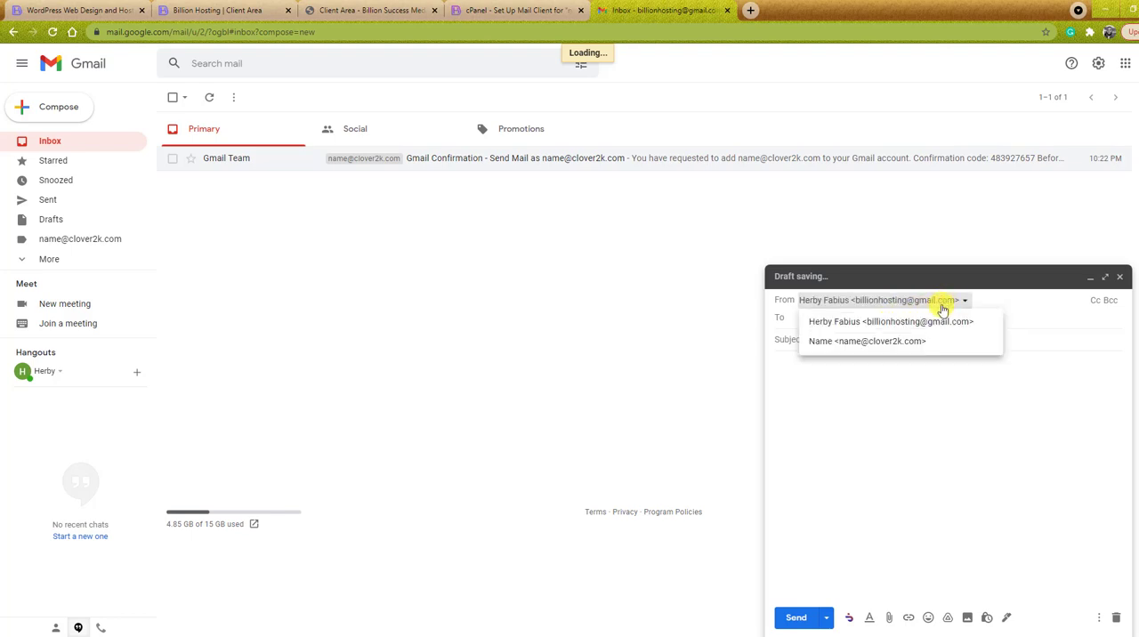
{"action": "left_click", "coordinate": [901, 339]}
{"action": "left_click", "coordinate": [850, 322]}
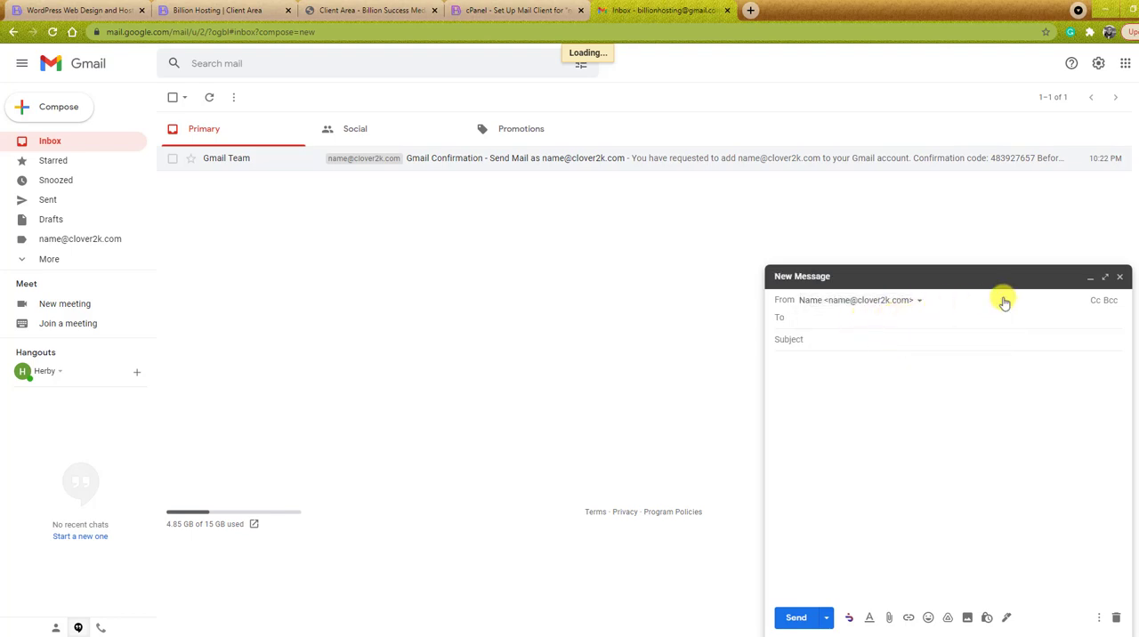
{"action": "left_click", "coordinate": [1121, 280]}
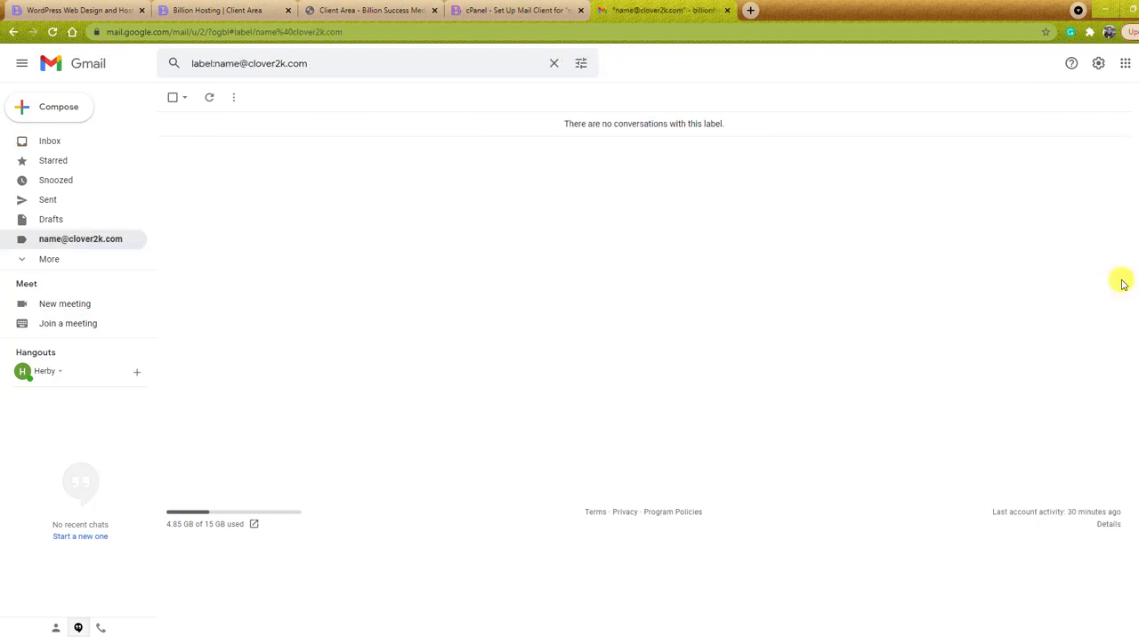